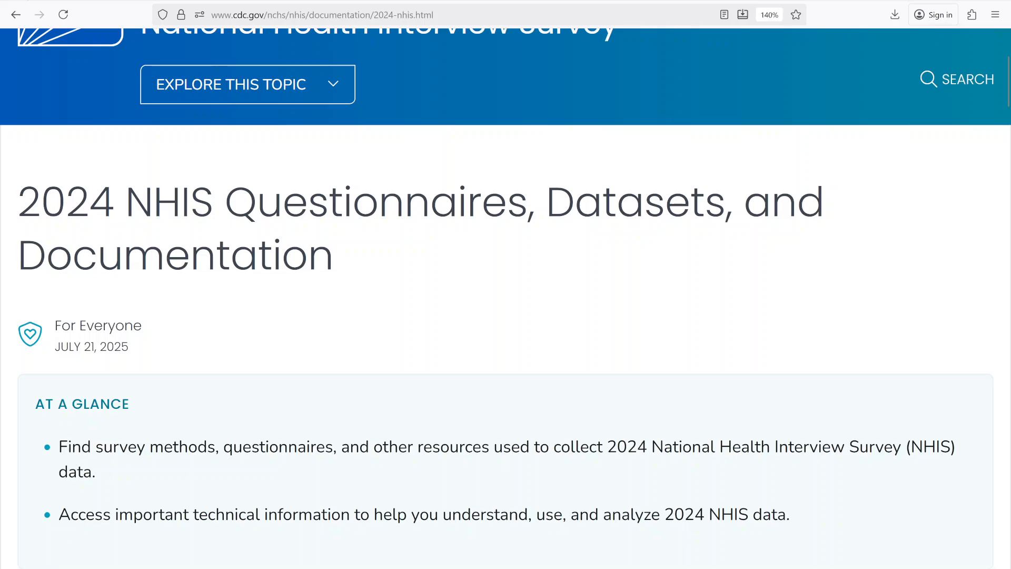
- Examine the 2024 NHIS documentation page, focusing on the Sample adult interview documentation and public-use data files
drag(652, 447, 901, 447)
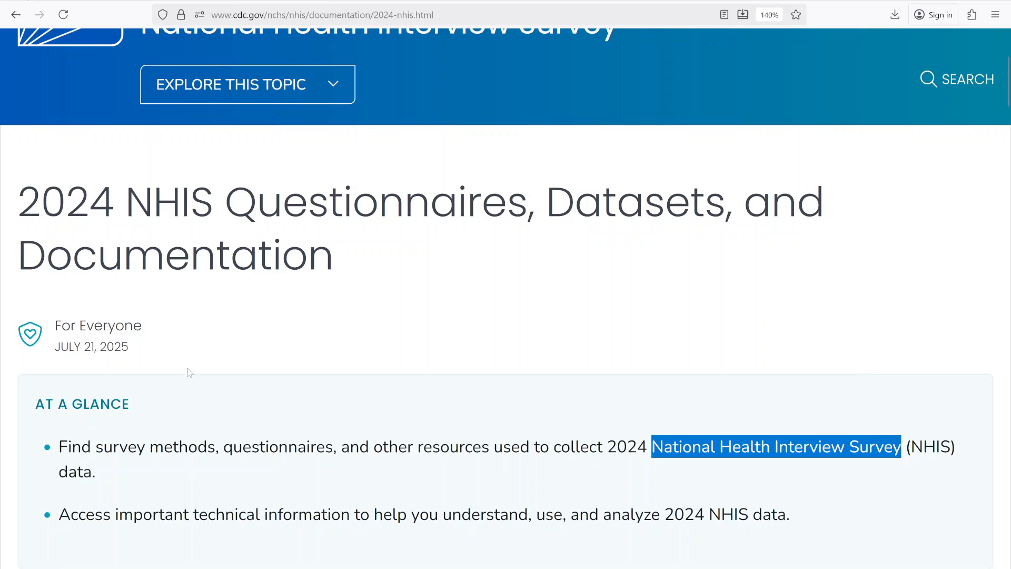
click(517, 287)
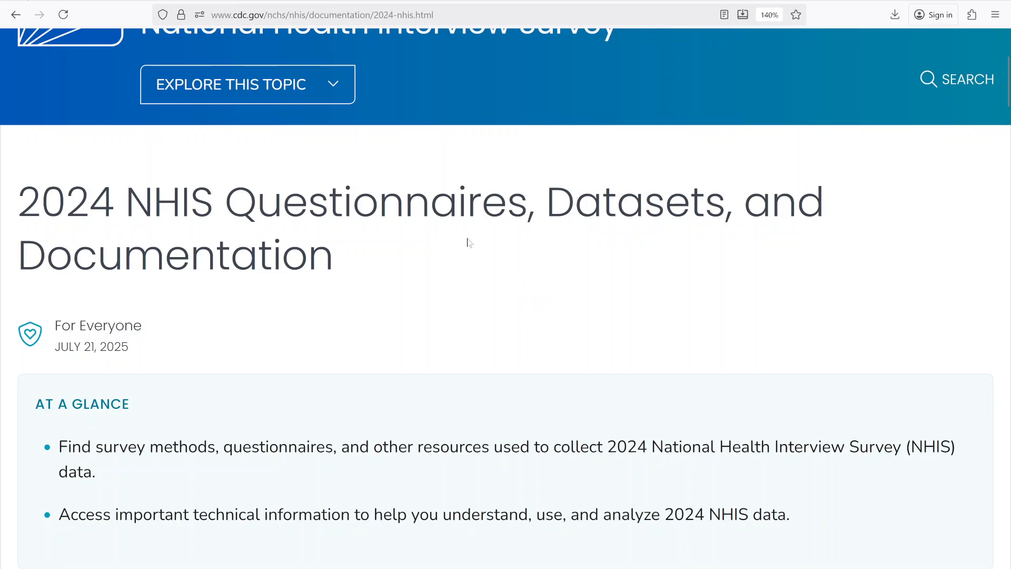
scroll(467, 244, down, 12)
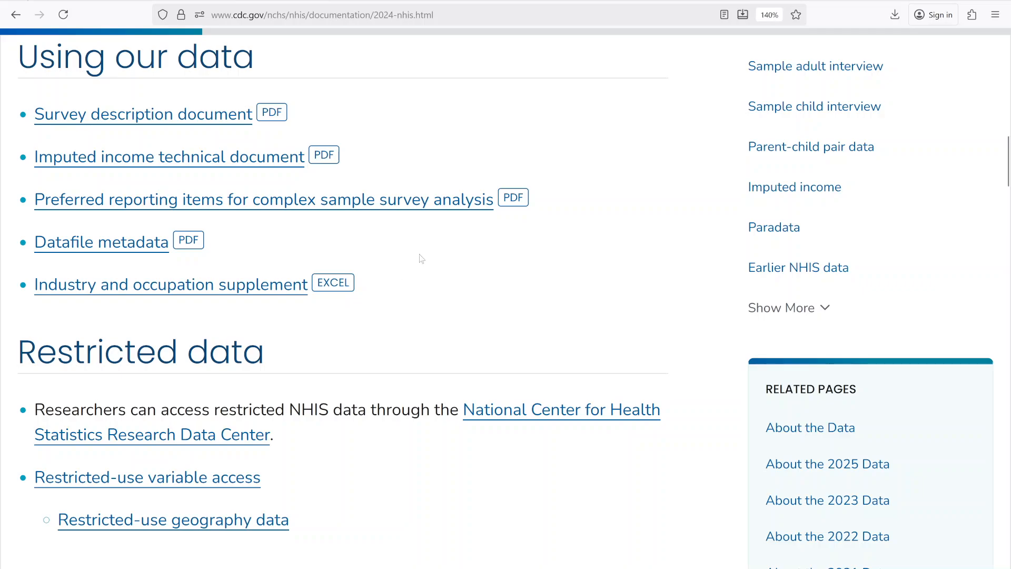
scroll(387, 181, down, 10)
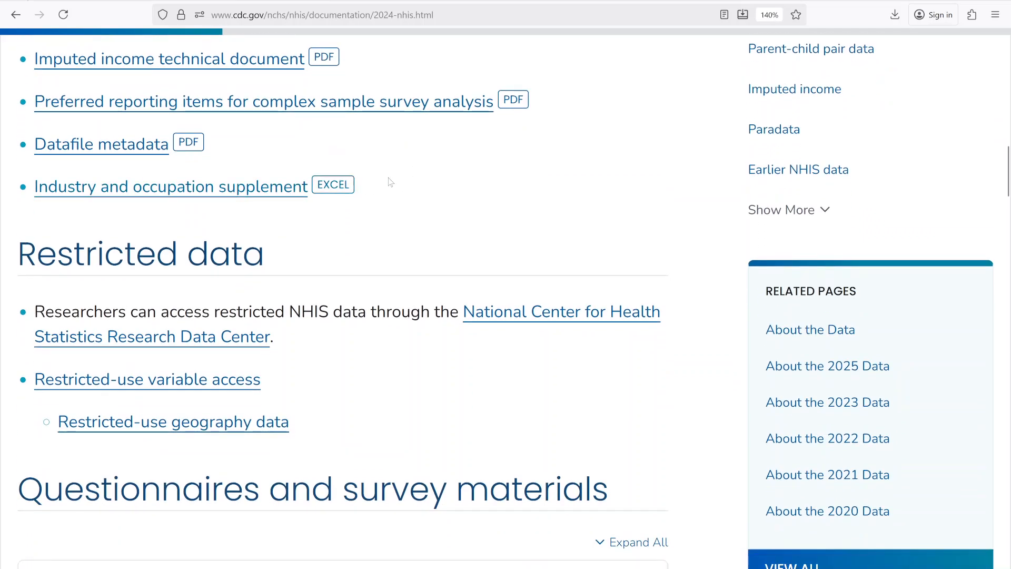
scroll(390, 182, down, 3)
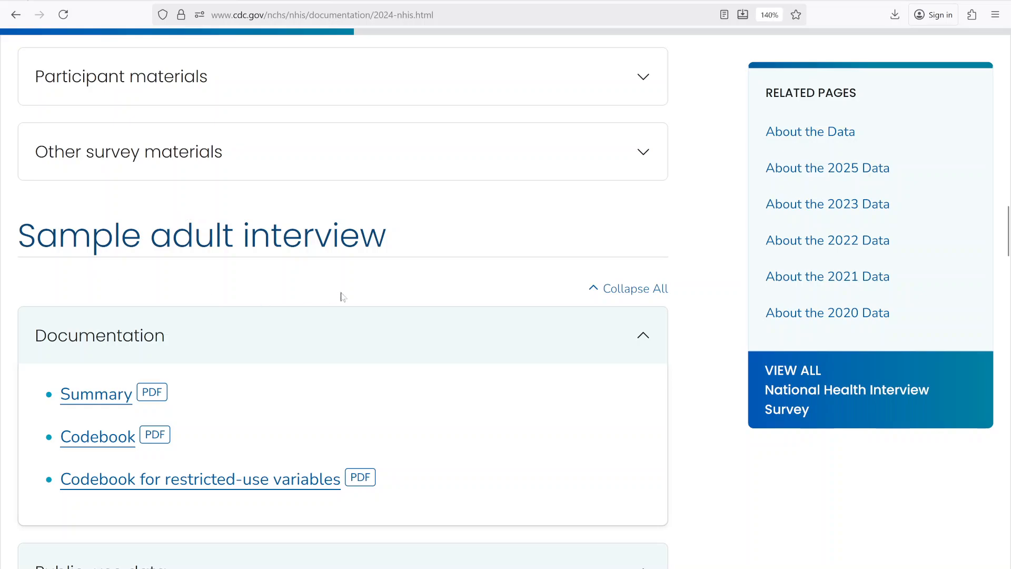
drag(36, 235, 386, 235)
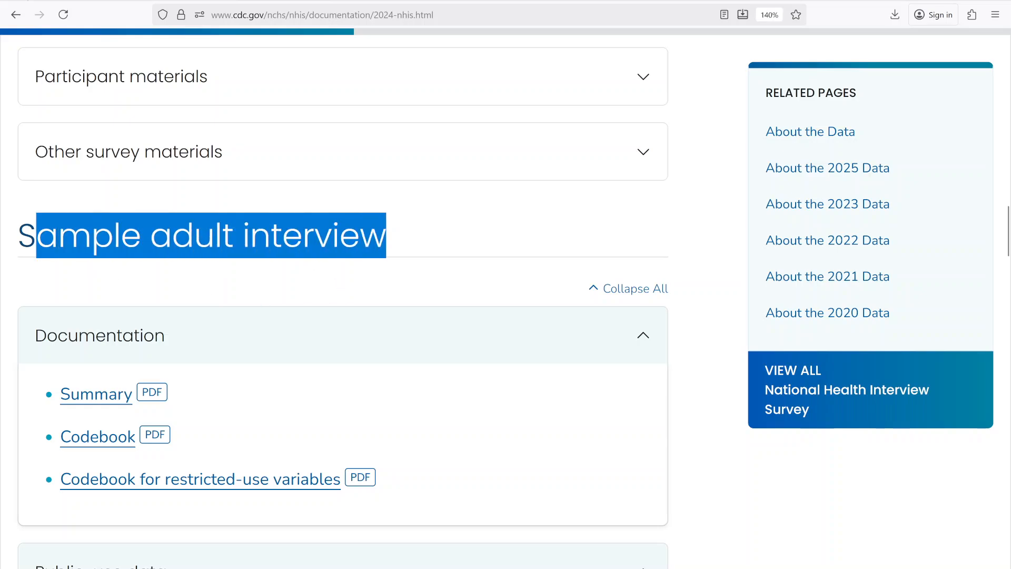
scroll(392, 237, down, 3)
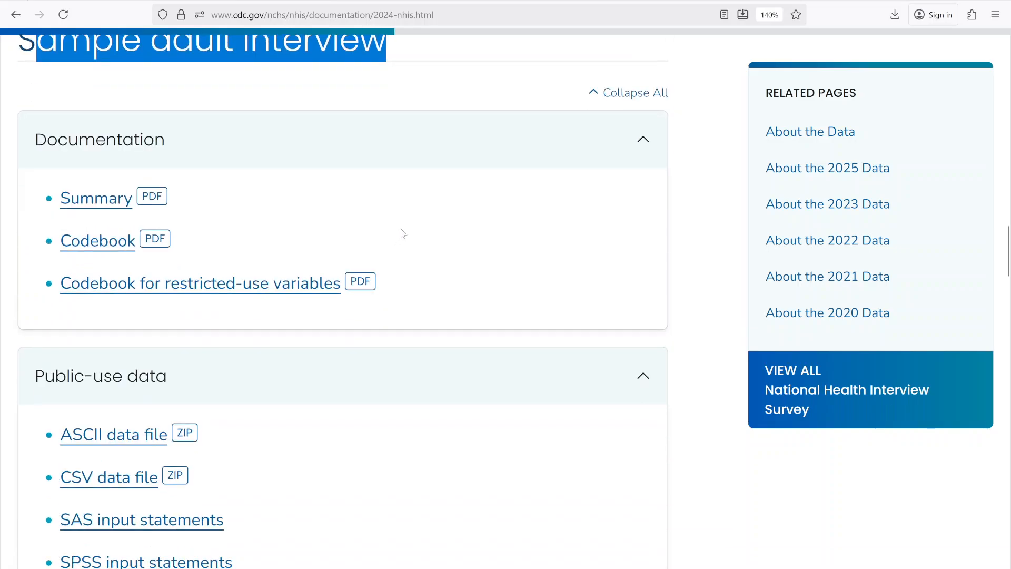
scroll(400, 229, up, 2)
scroll(402, 227, down, 1)
scroll(403, 227, down, 3)
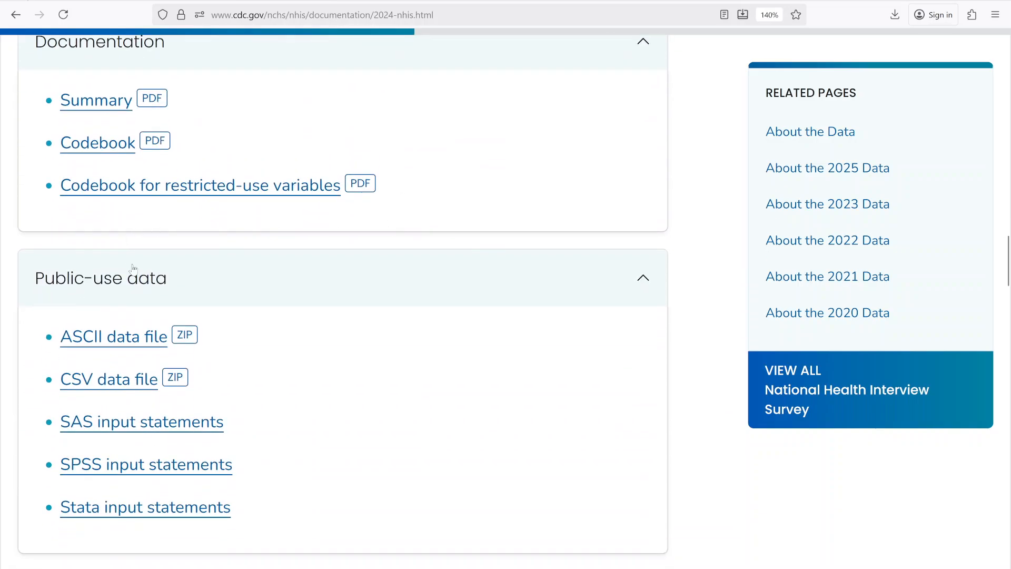
- Collapse the Public-use data section under Sample adult interview
click(168, 283)
click(138, 295)
click(365, 286)
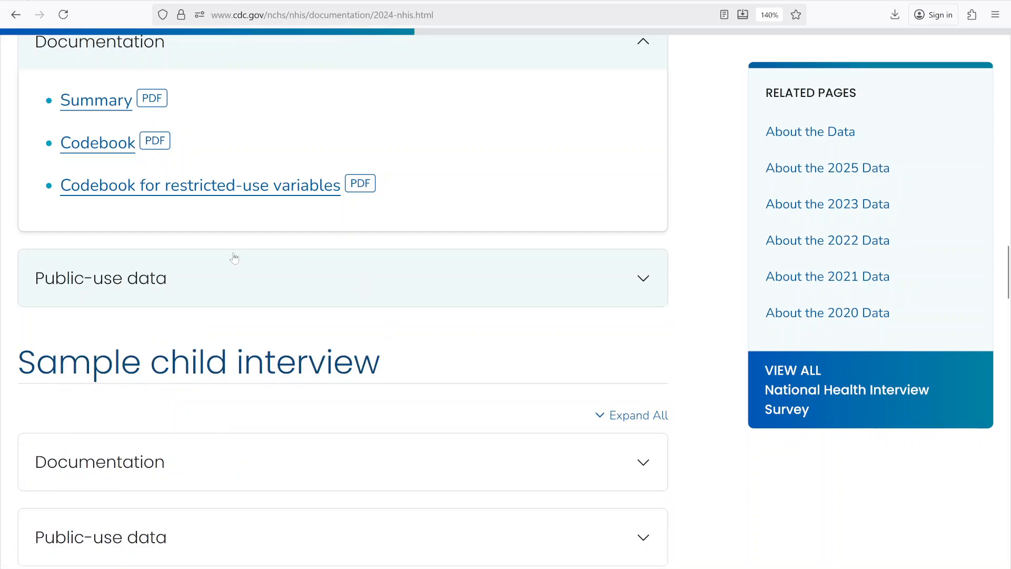
- Open the Sample adult interview codebook and examine the variable name and response codes for CIGAREV_A
scroll(232, 255, up, 2)
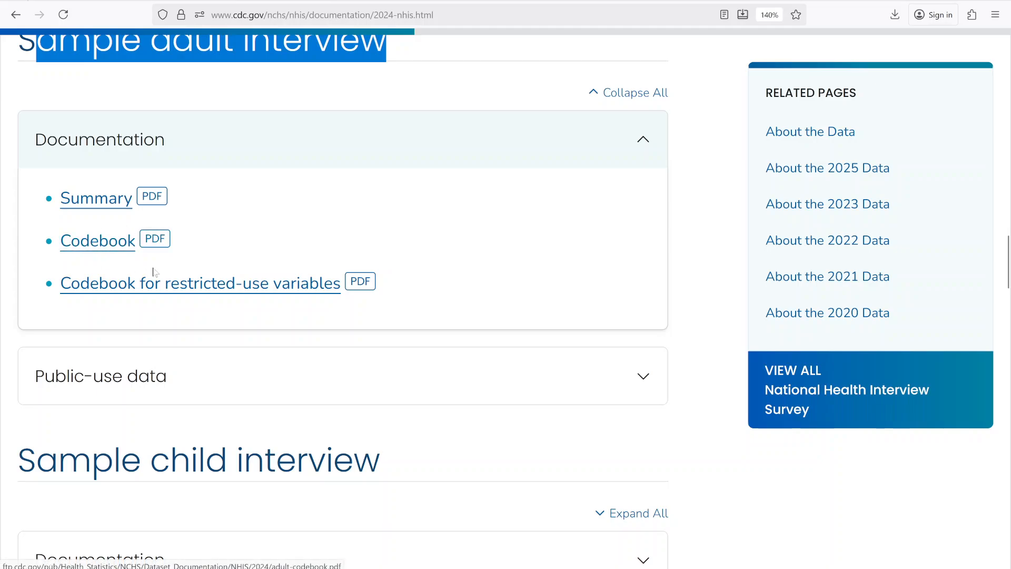
click(138, 243)
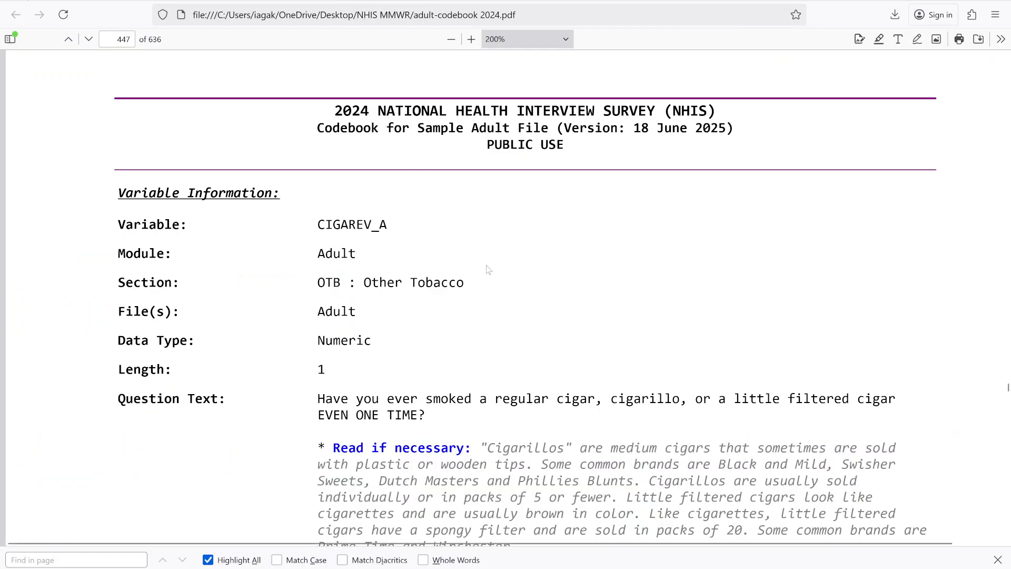
scroll(509, 269, down, 10)
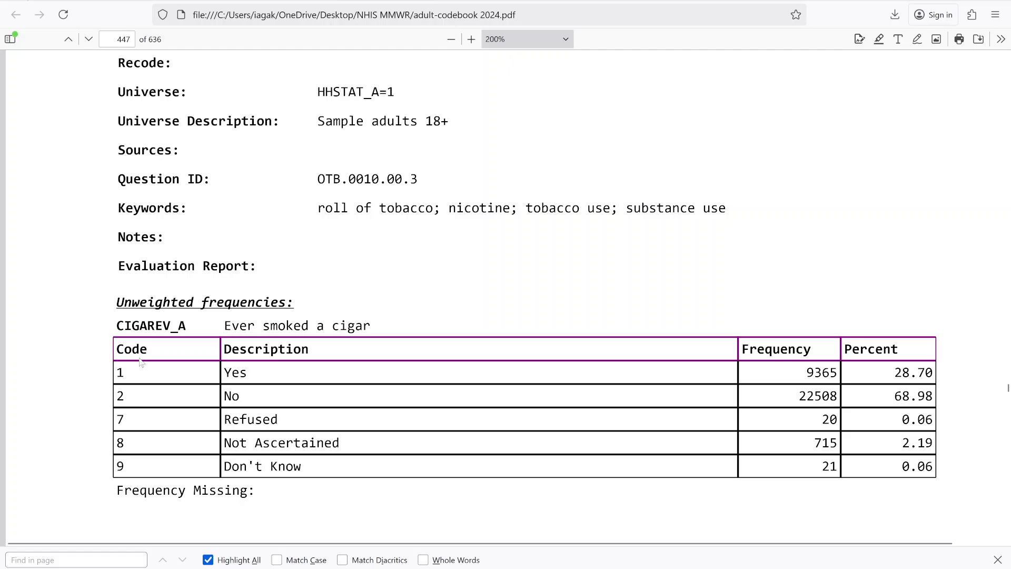
drag(187, 326, 116, 327)
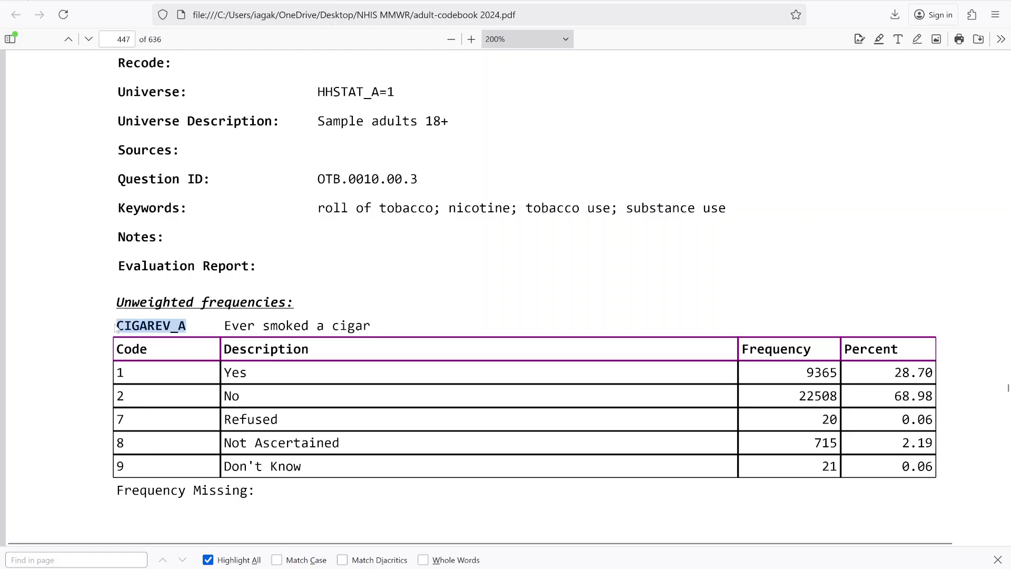
click(154, 390)
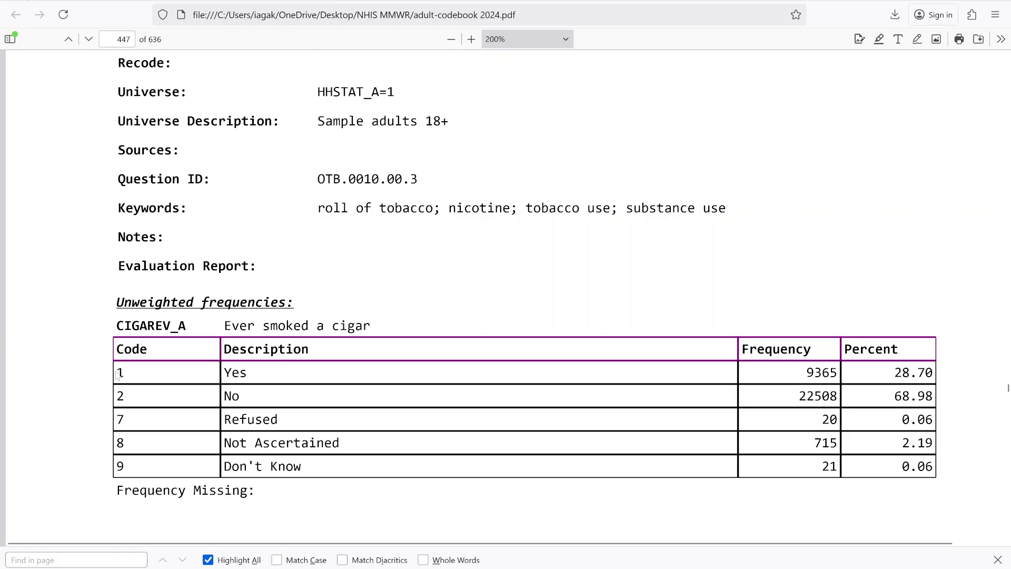
drag(117, 375, 117, 299)
click(216, 374)
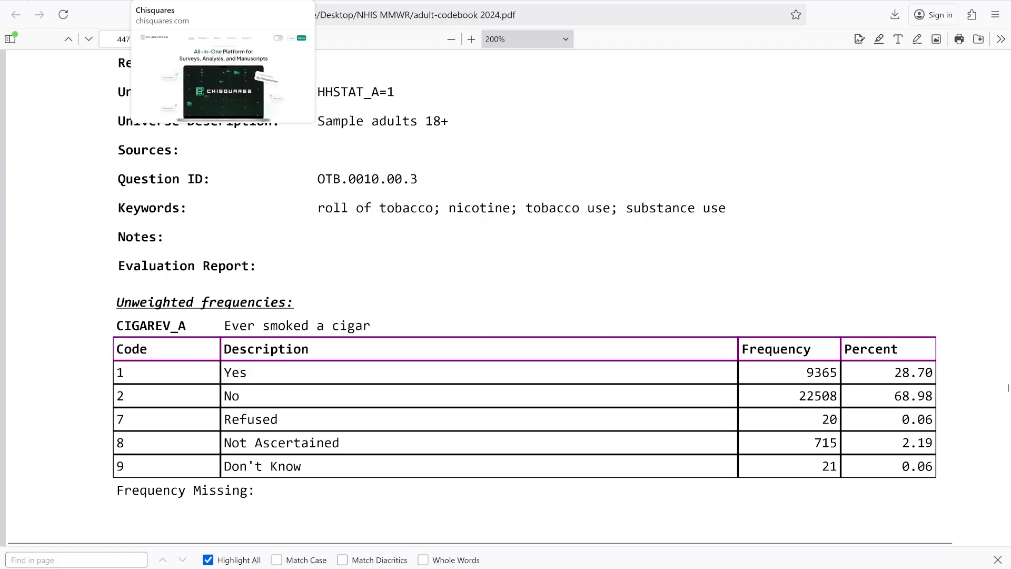
- Switch to the Chisquares website and log in with a Google account
click(192, 1)
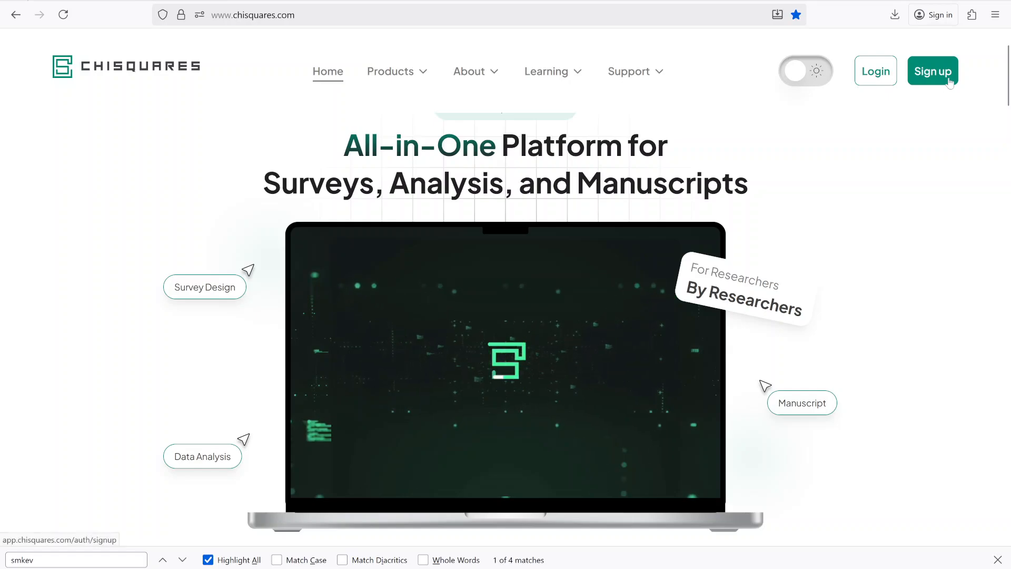
click(874, 78)
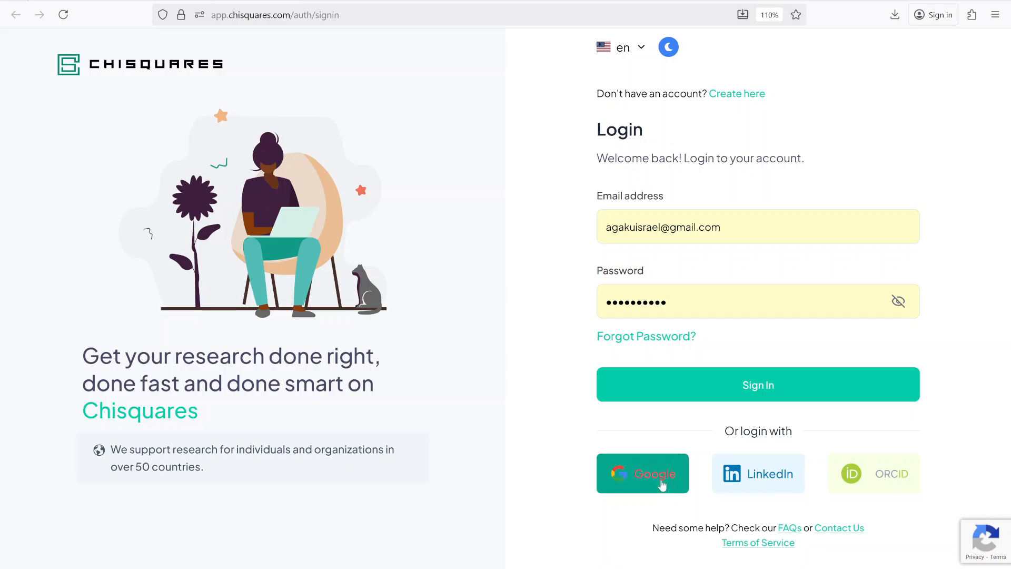
click(665, 481)
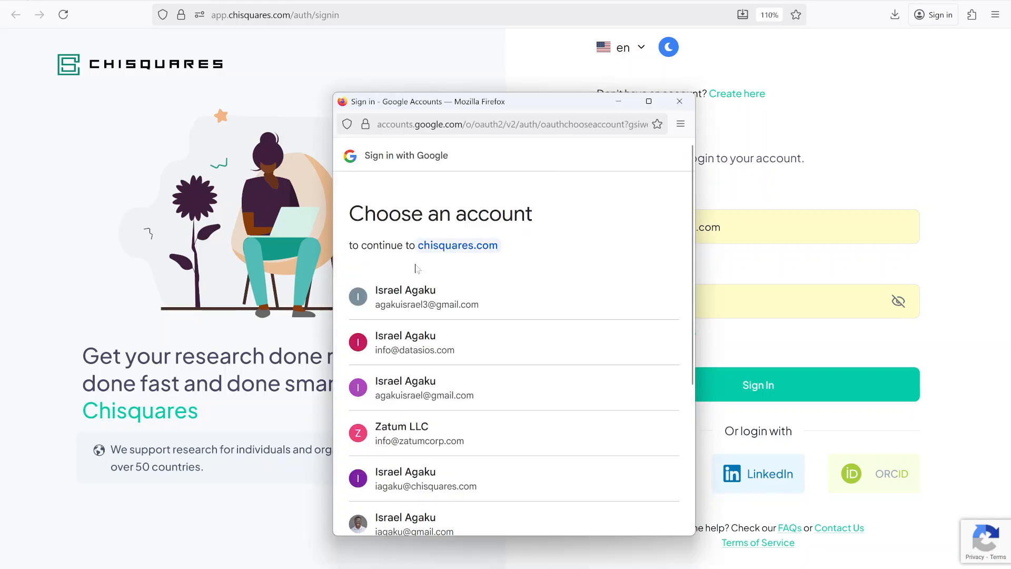
click(400, 305)
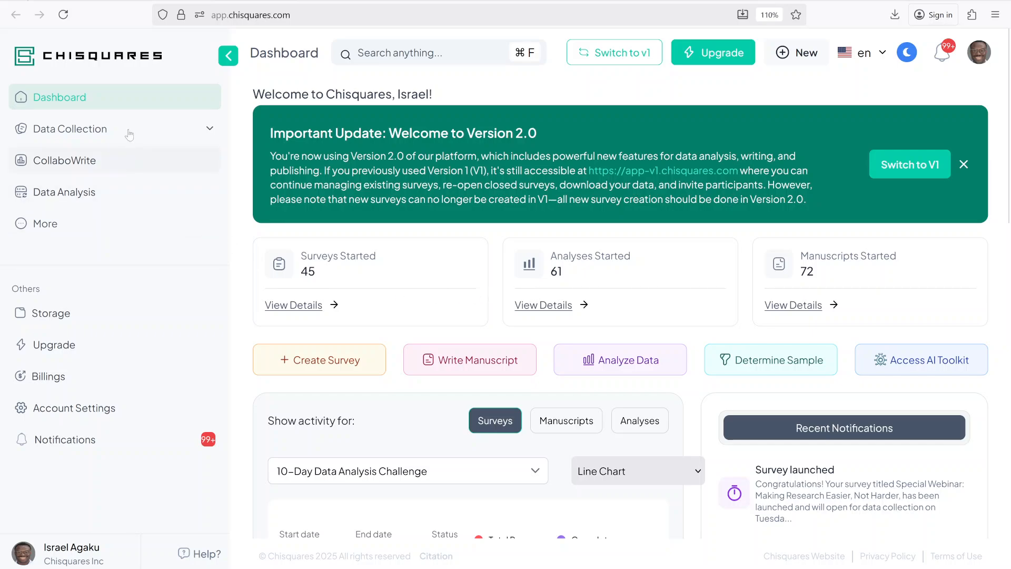
- Start a new data analysis project and title it "NHIS Data challenge"
click(77, 196)
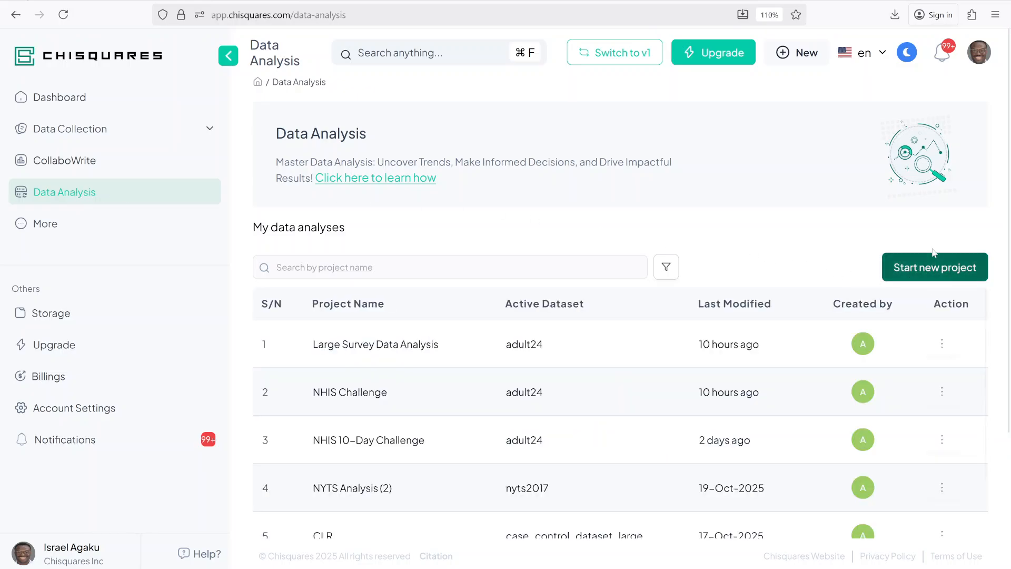
click(946, 274)
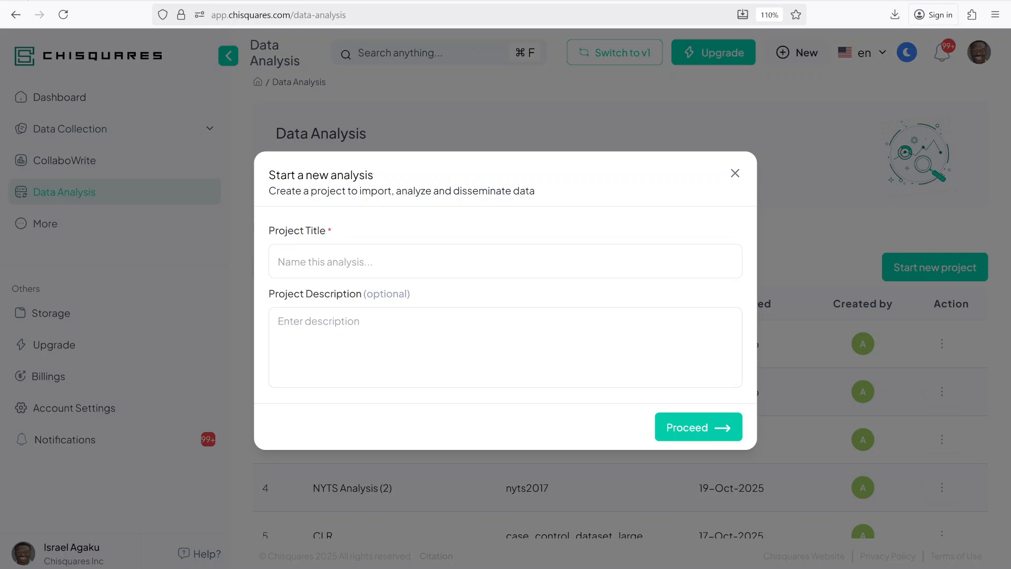
click(506, 261)
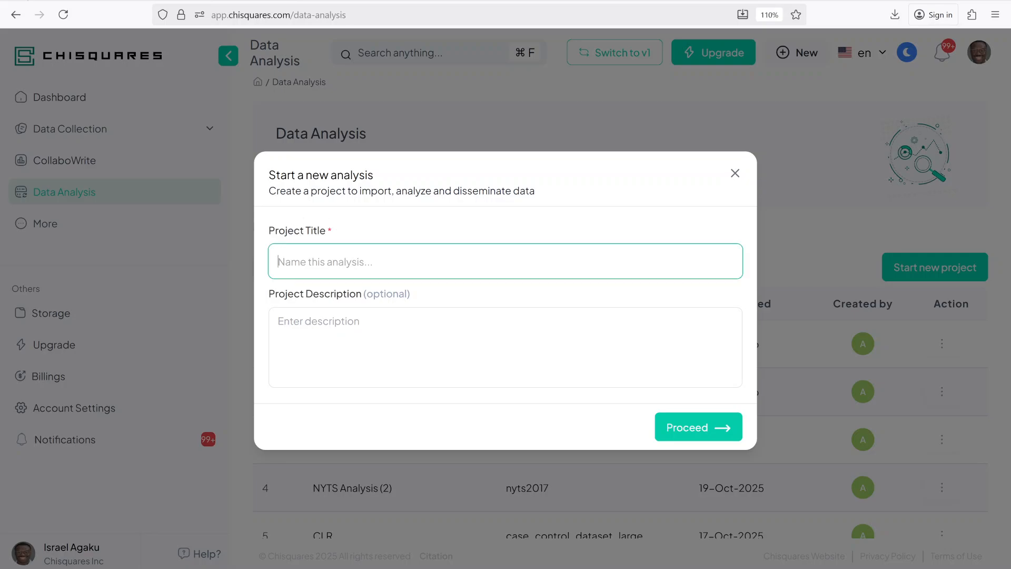
key(Caps_Lock)
text(NHIS)
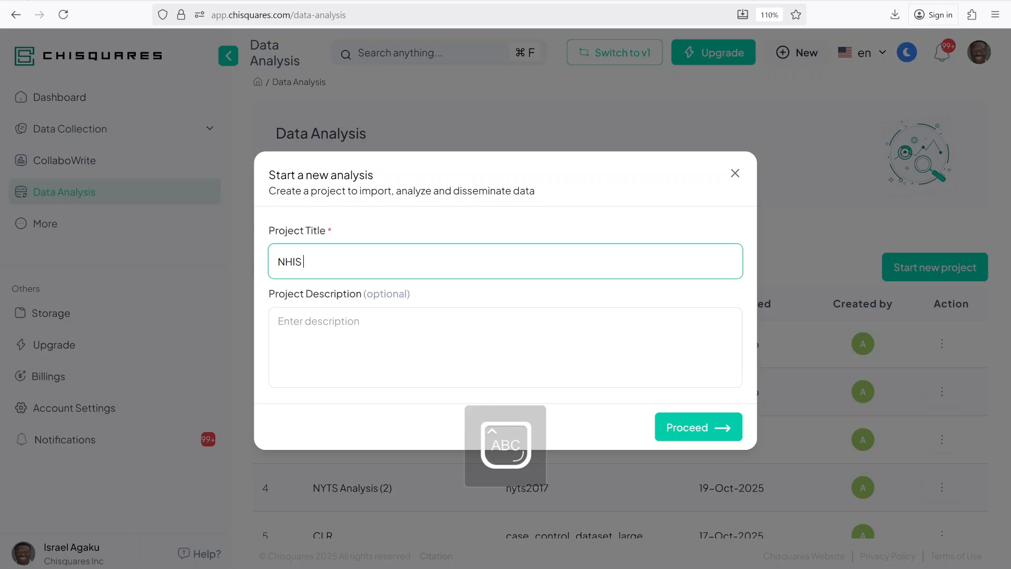
text( D)
key(Caps_Lock)
text(ata challenge)
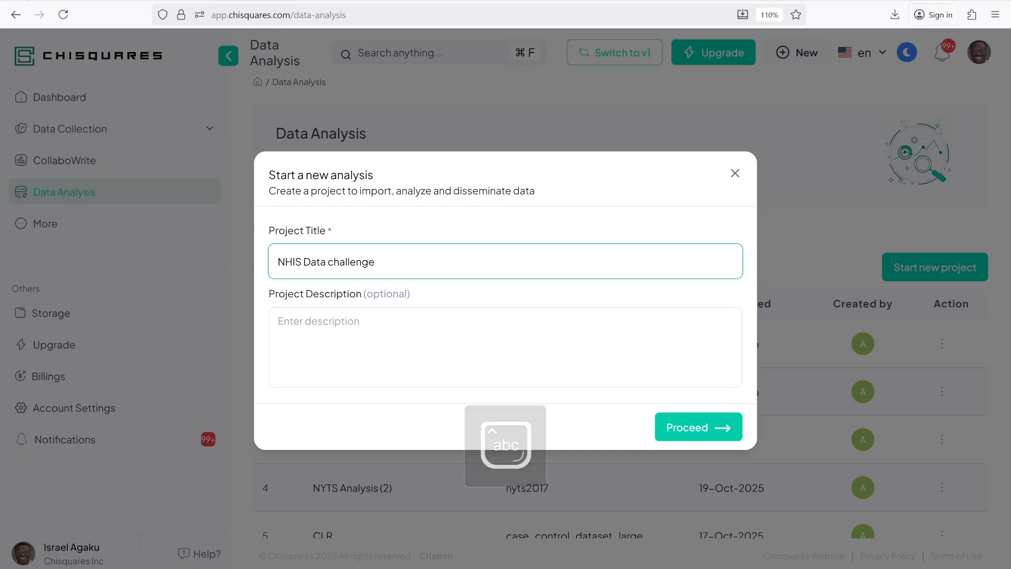
- Enter the project description "To gain expertise in complex surveys" and create the project
key(Tab)
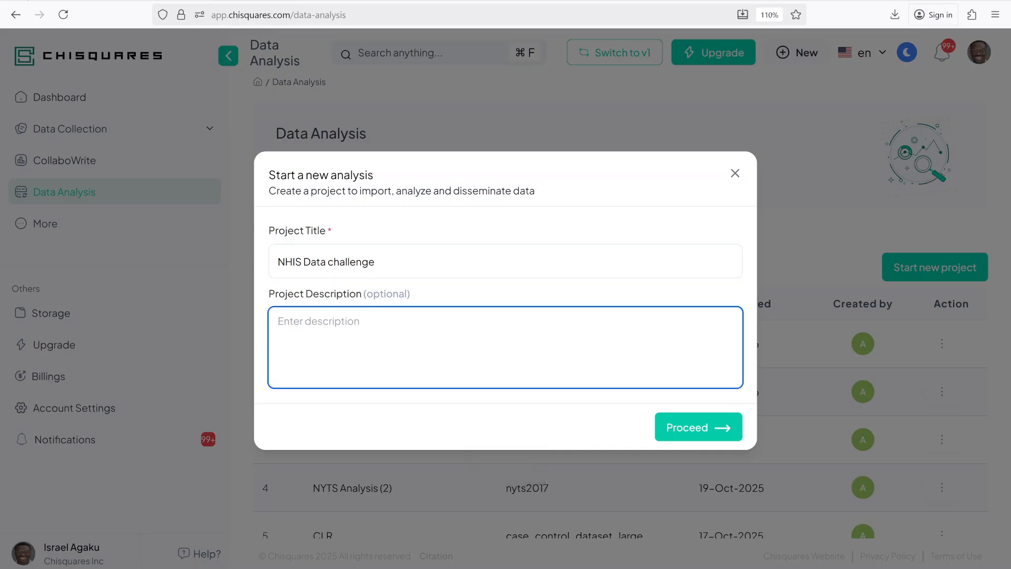
key(Caps_Lock)
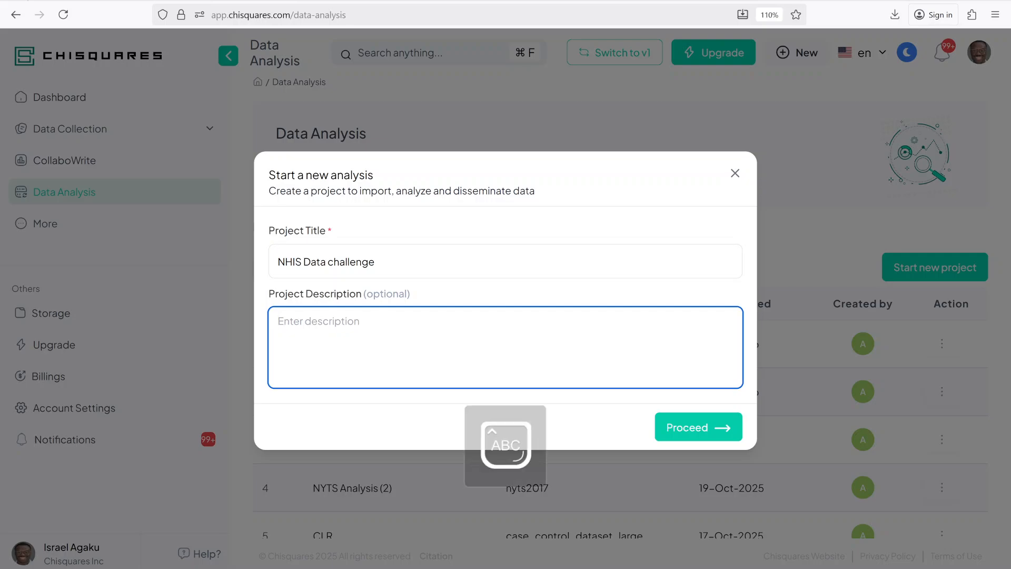
text(To gain )
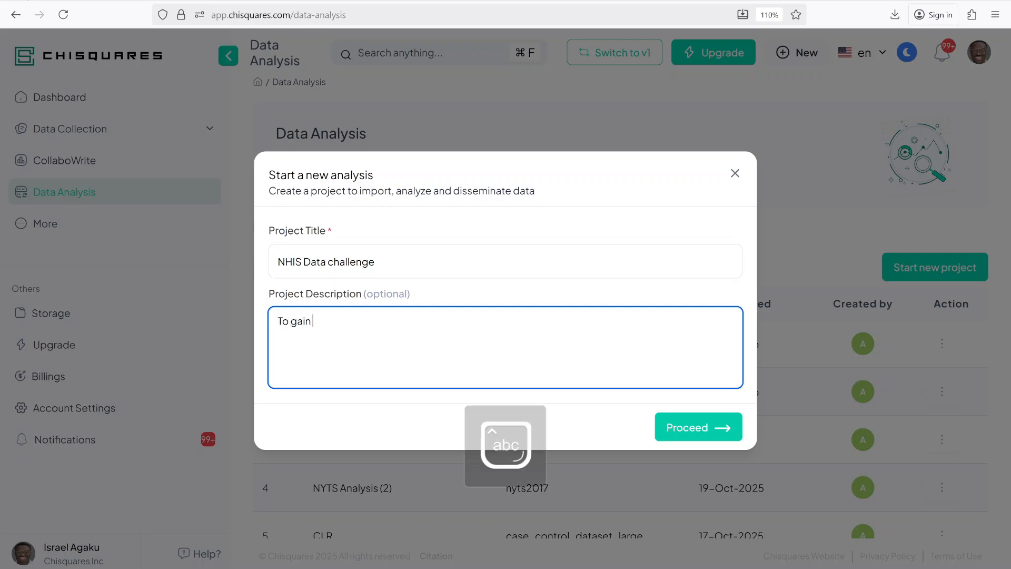
text(expertise in comple)
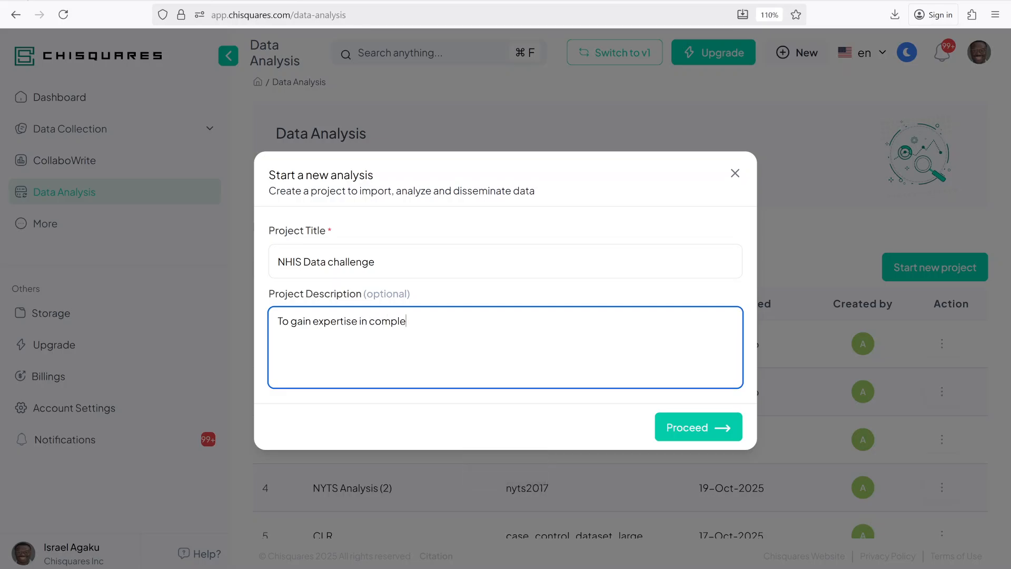
text(x surveys)
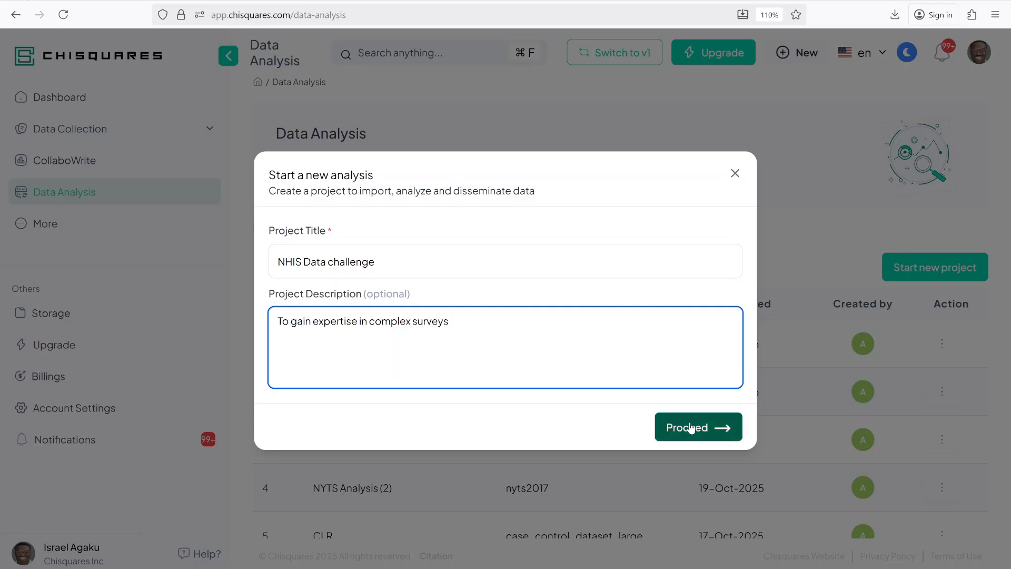
click(686, 426)
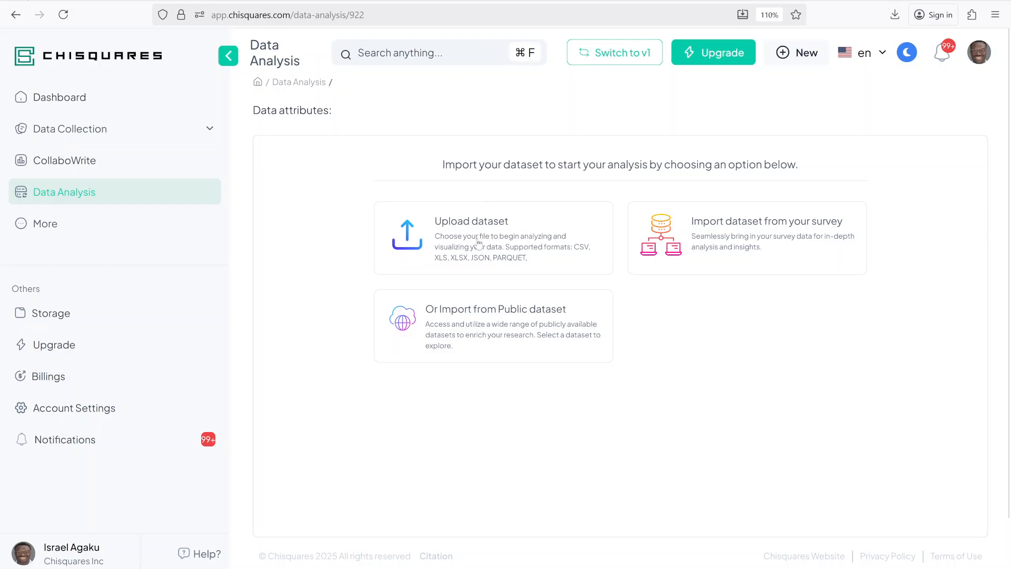
- Upload adult24.csv from the NHIS MMWR folder on this device and import it as the project's dataset
click(470, 237)
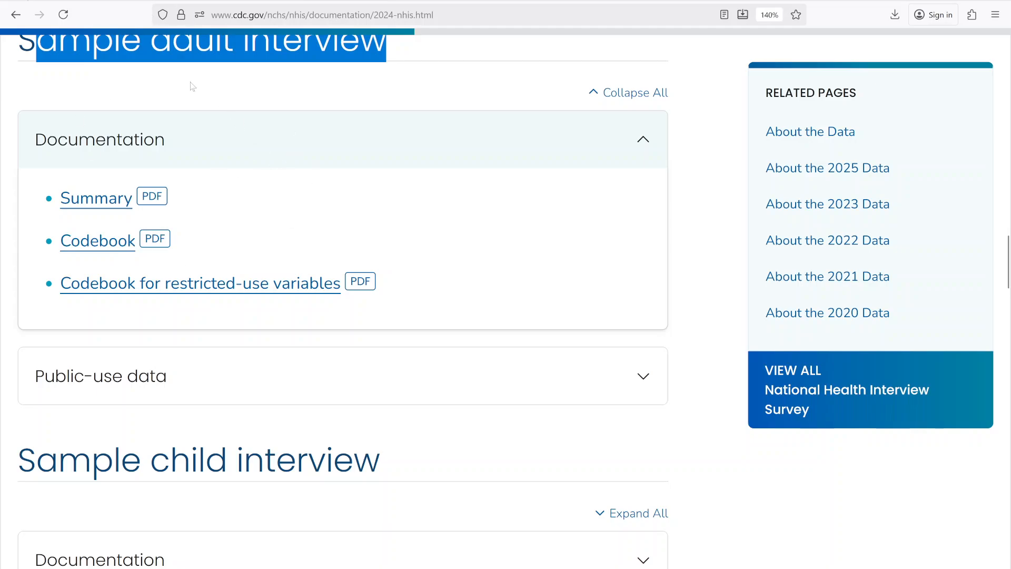
mouse_move(96, 1)
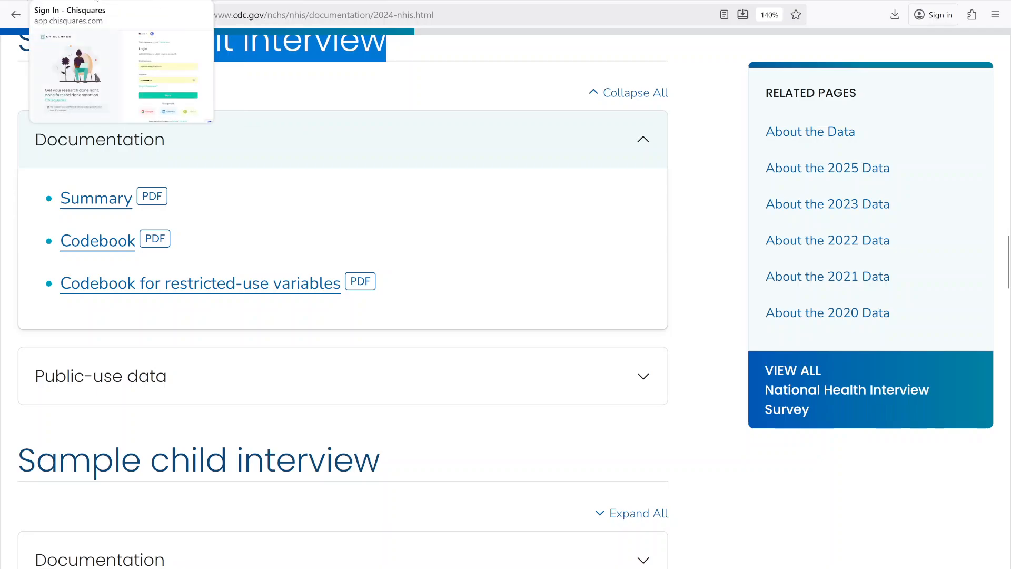
click(96, 2)
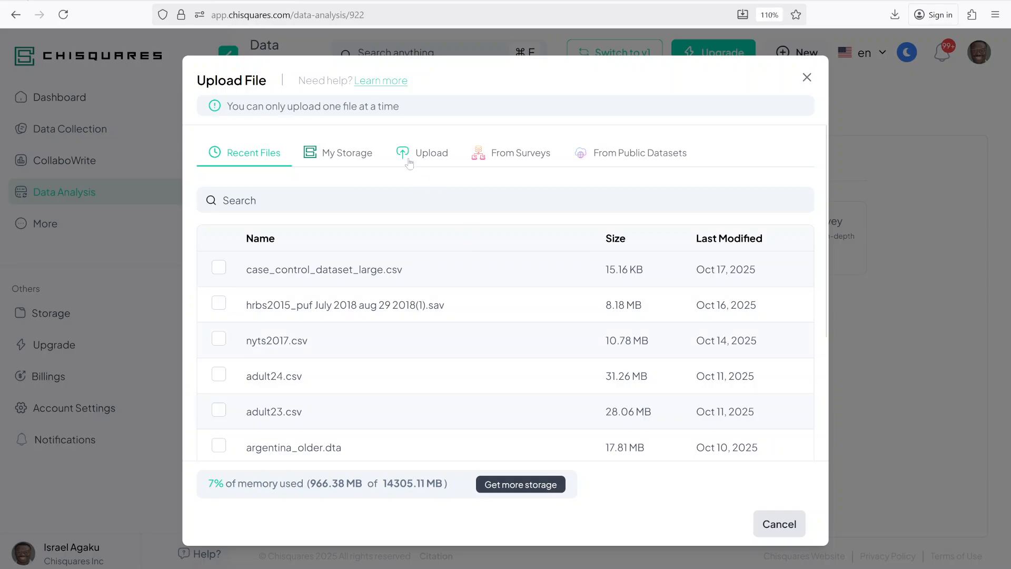
click(420, 156)
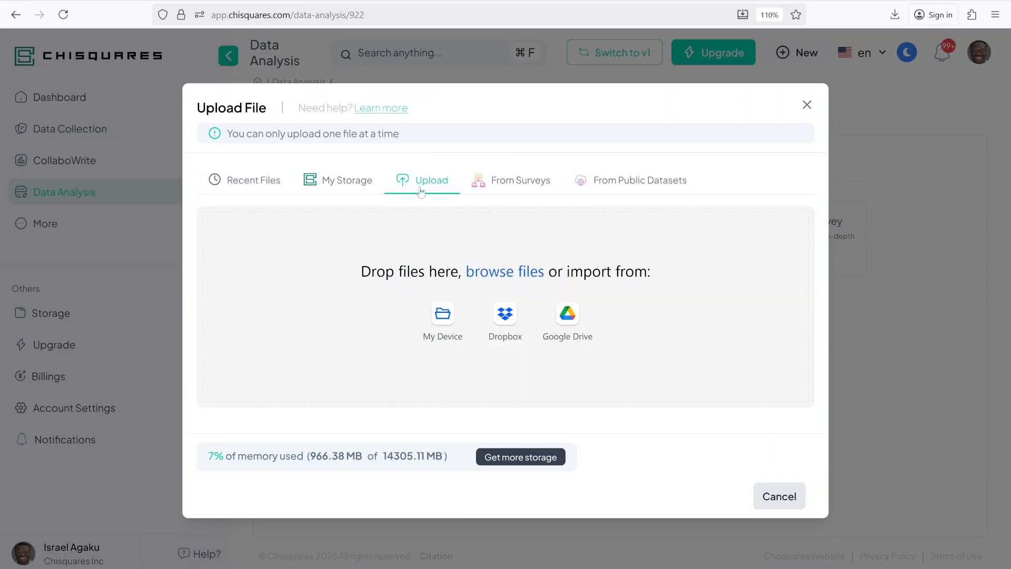
click(453, 320)
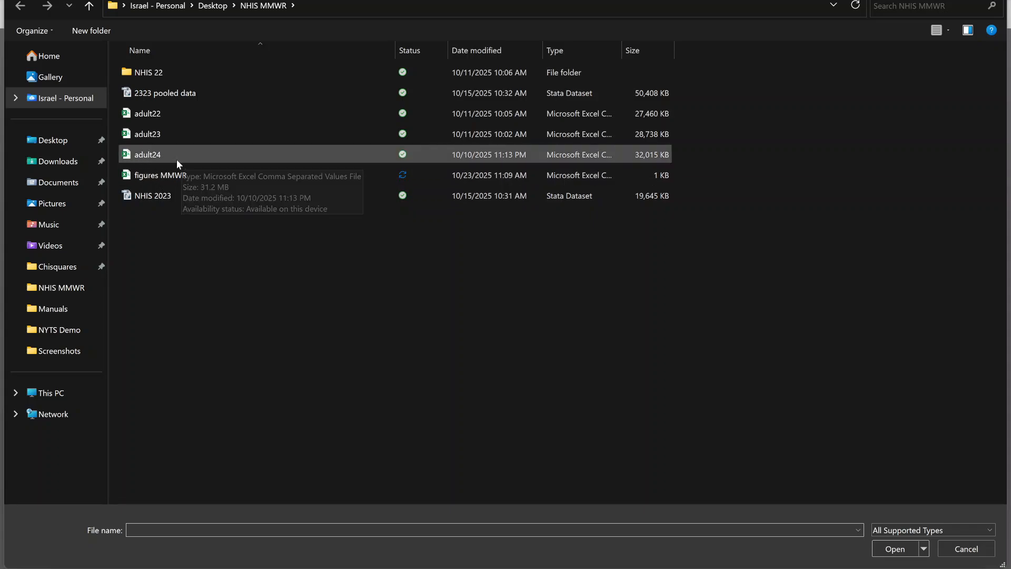
click(163, 157)
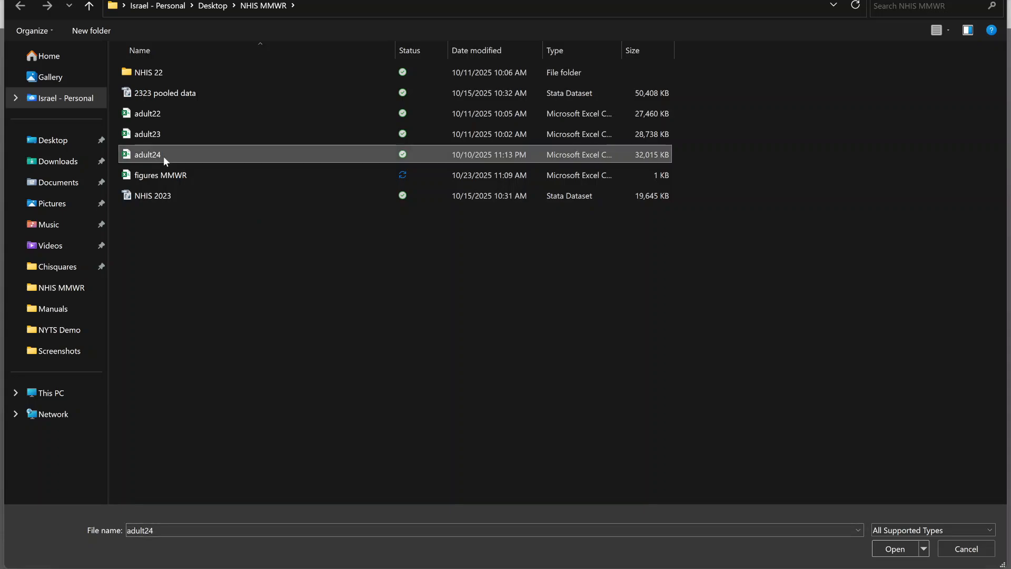
click(895, 551)
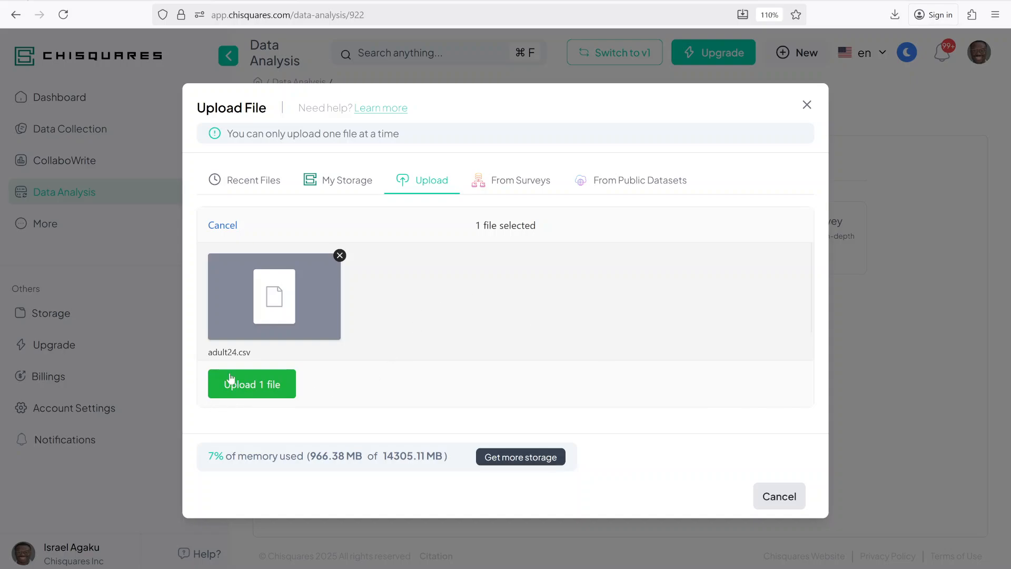
click(253, 390)
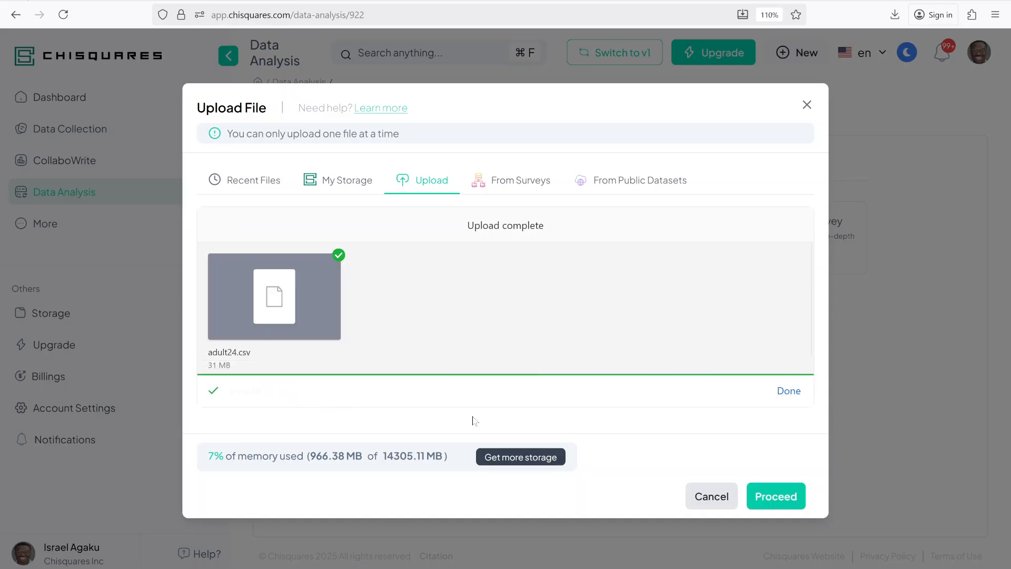
click(776, 498)
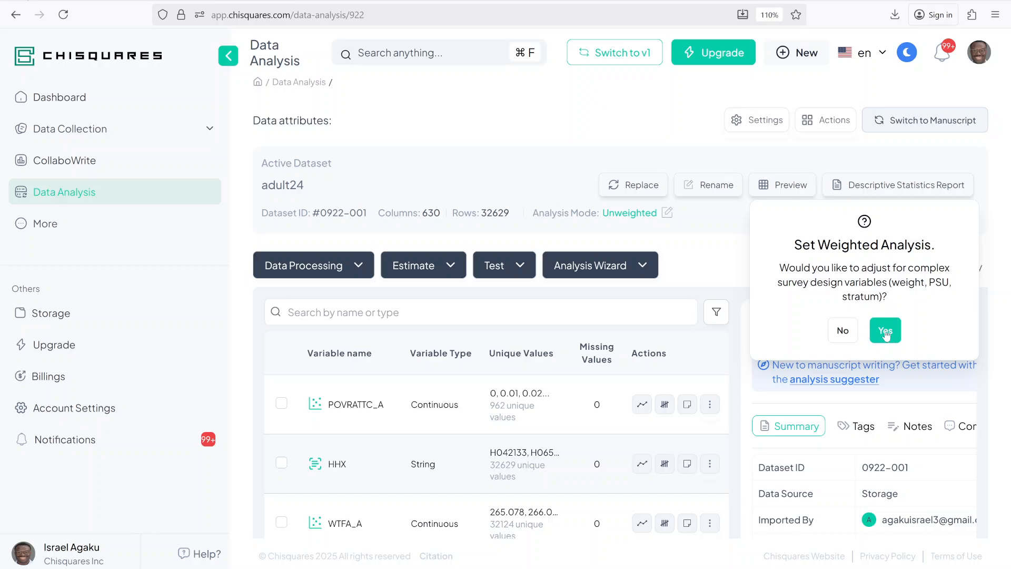
- Open and dismiss the weighted analysis setup, and examine the variable types, unique values and missing values in the dataset's variable list
click(886, 335)
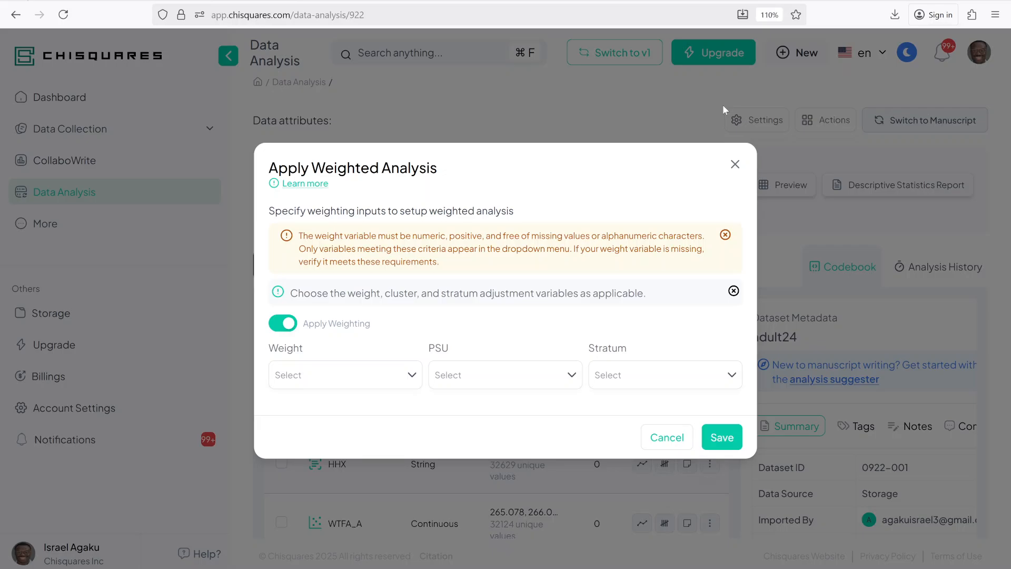
click(735, 165)
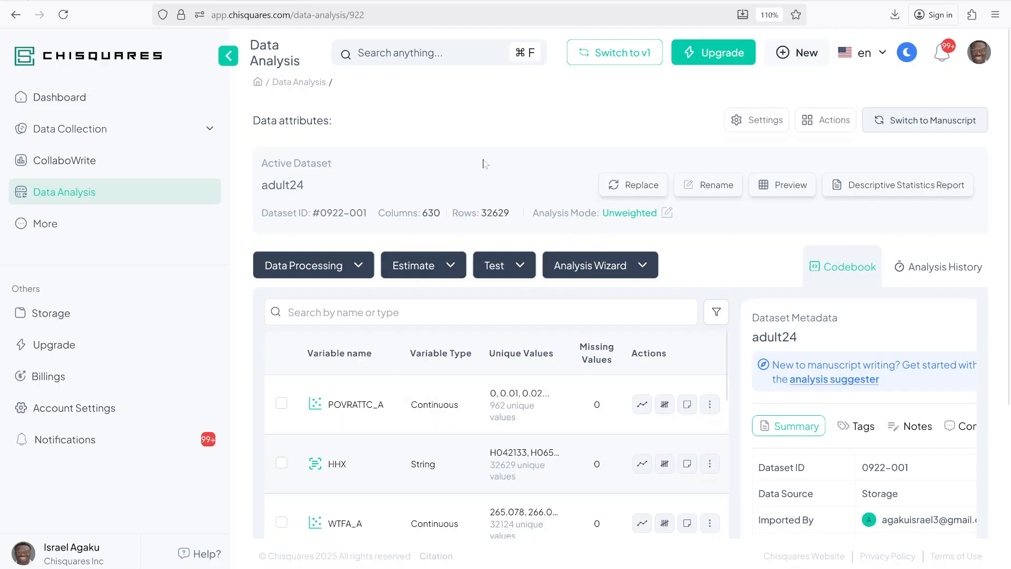
scroll(458, 205, down, 3)
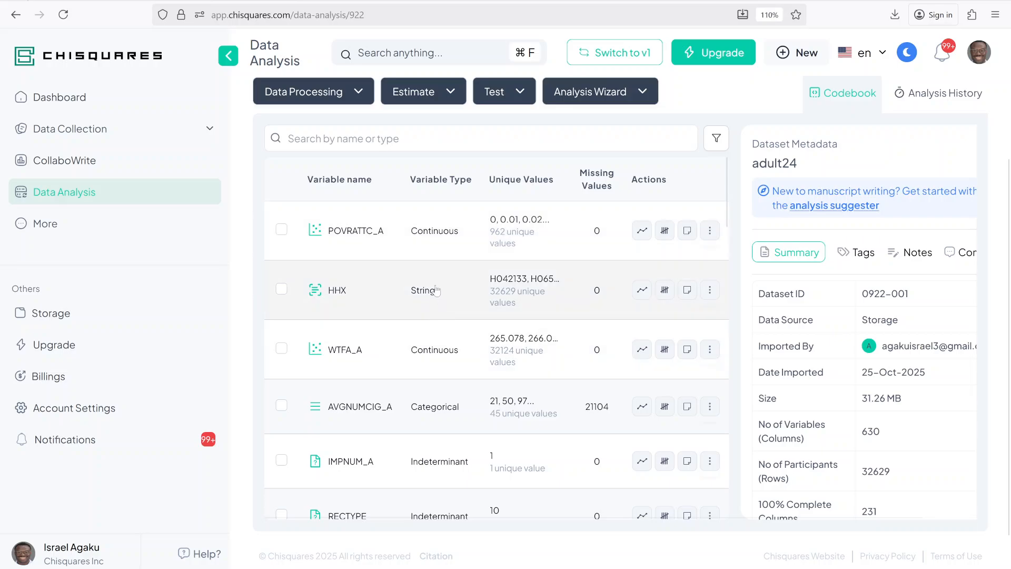
scroll(388, 294, down, 3)
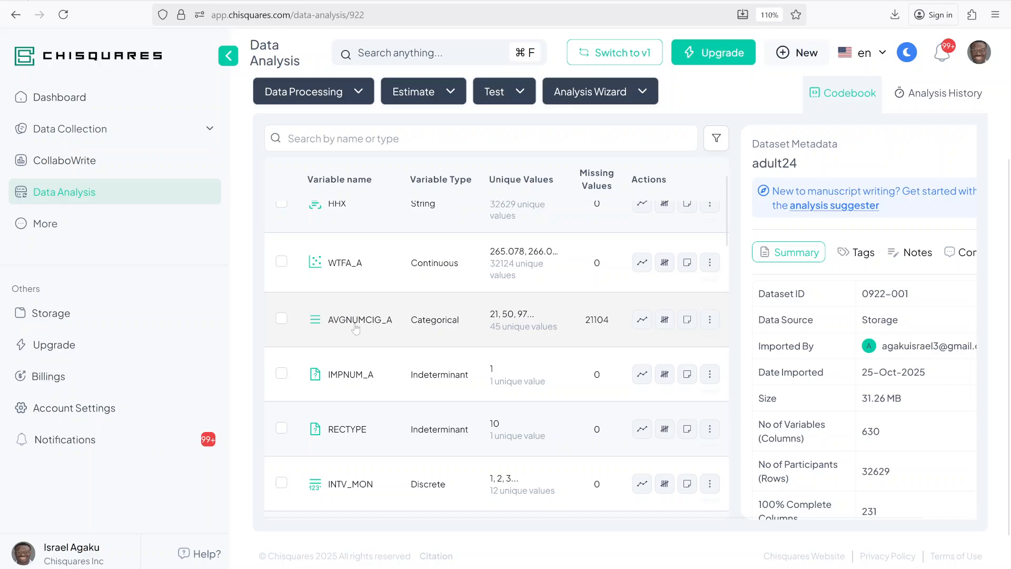
scroll(346, 304, down, 3)
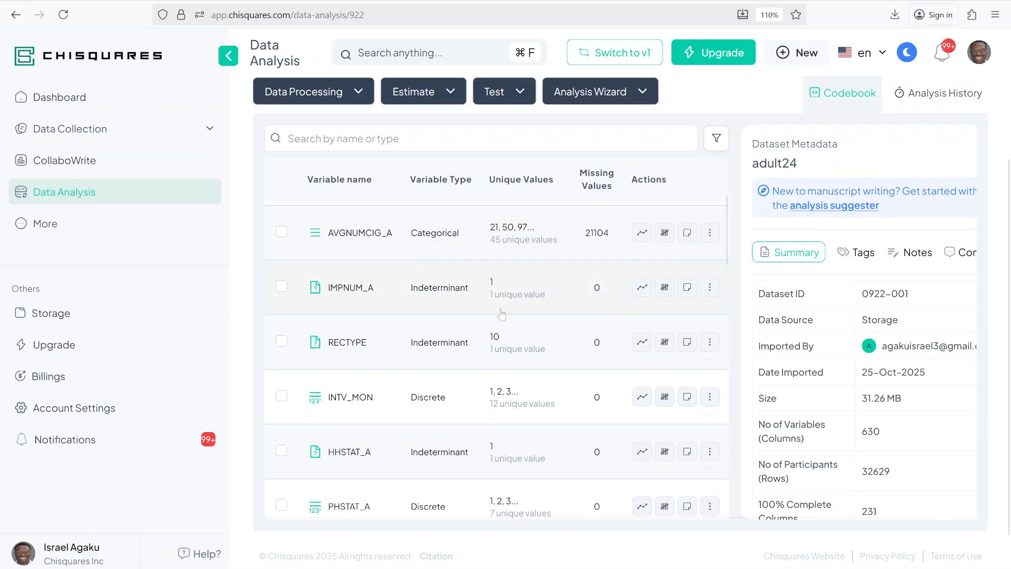
- Visualize POVRATTC_A as an error column and as a box plot, and close the visualization
scroll(502, 314, up, 3)
scroll(502, 314, up, 2)
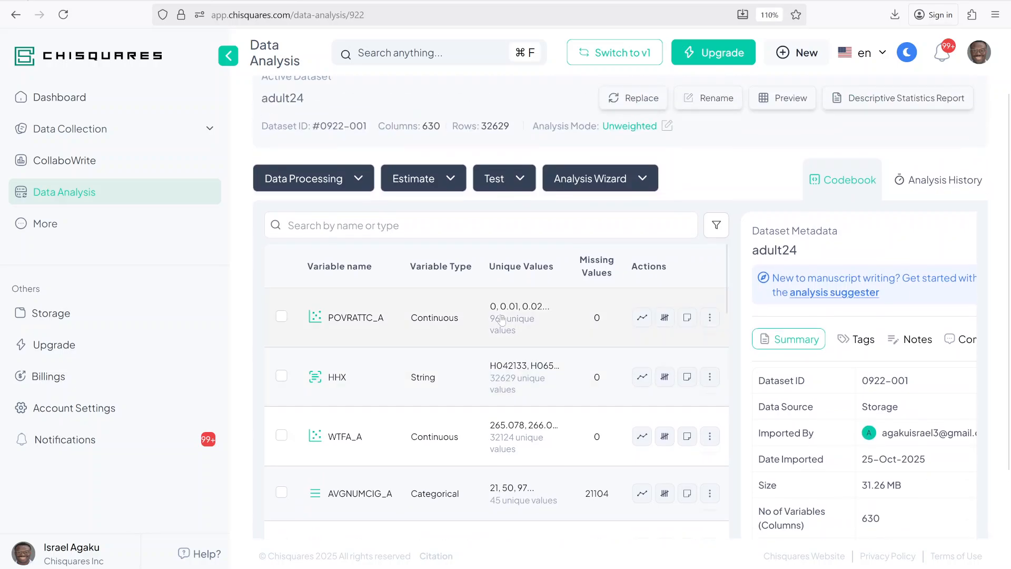
click(641, 318)
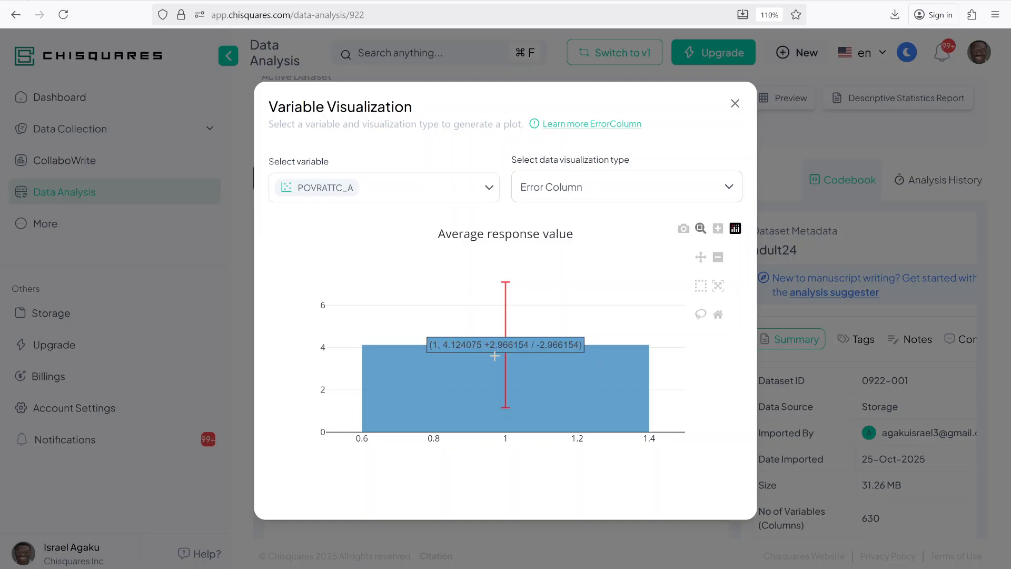
click(590, 191)
click(550, 258)
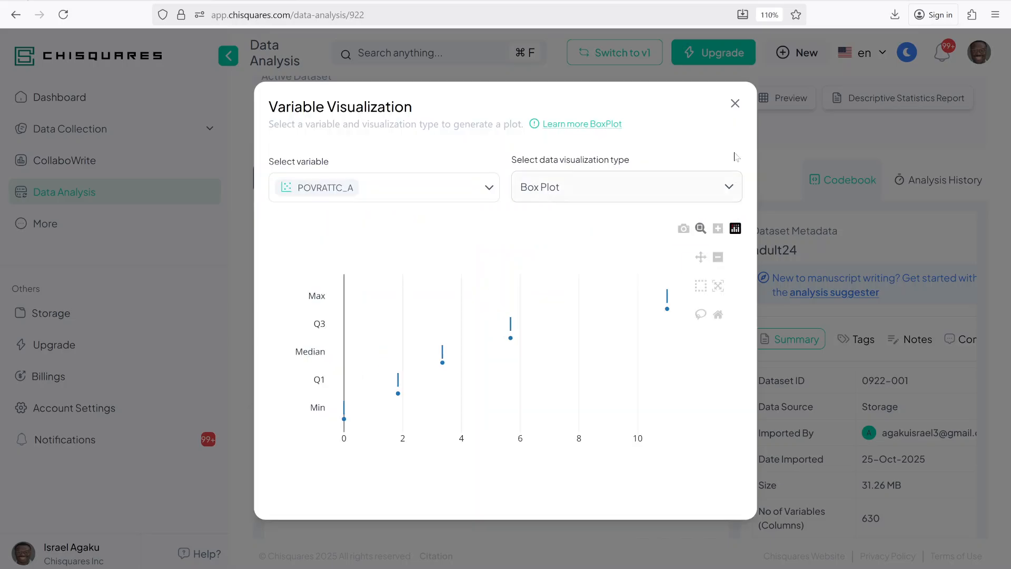
click(735, 103)
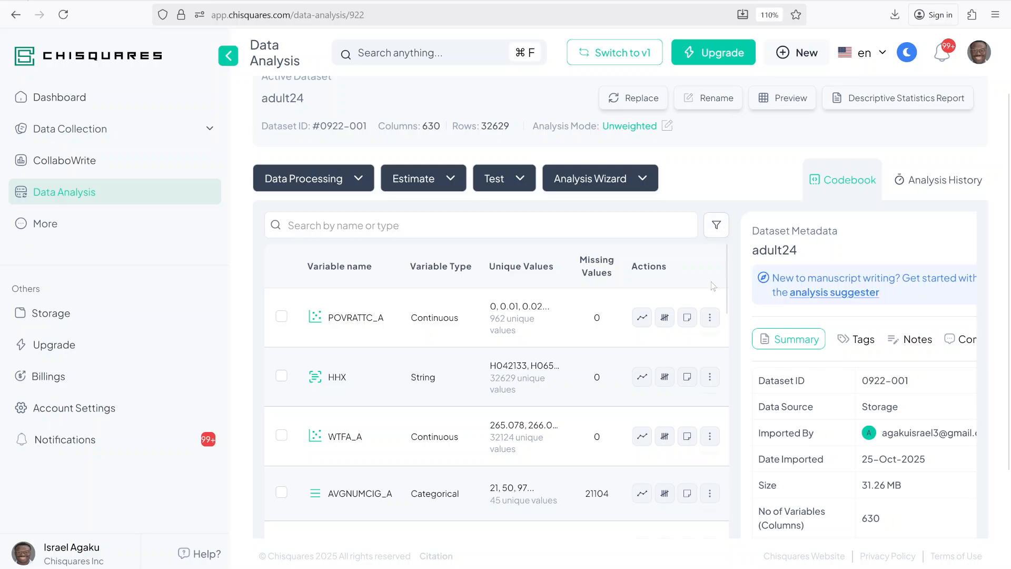
- Examine the summary statistics of POVRATTC_A, from mean and standard deviation to quartiles and maximum
click(665, 318)
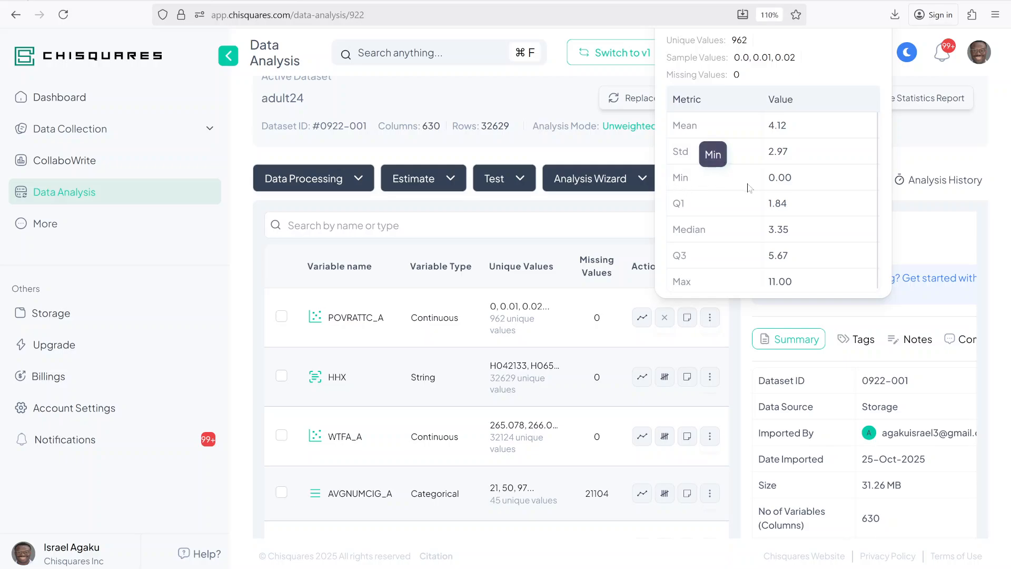
scroll(747, 187, down, 1)
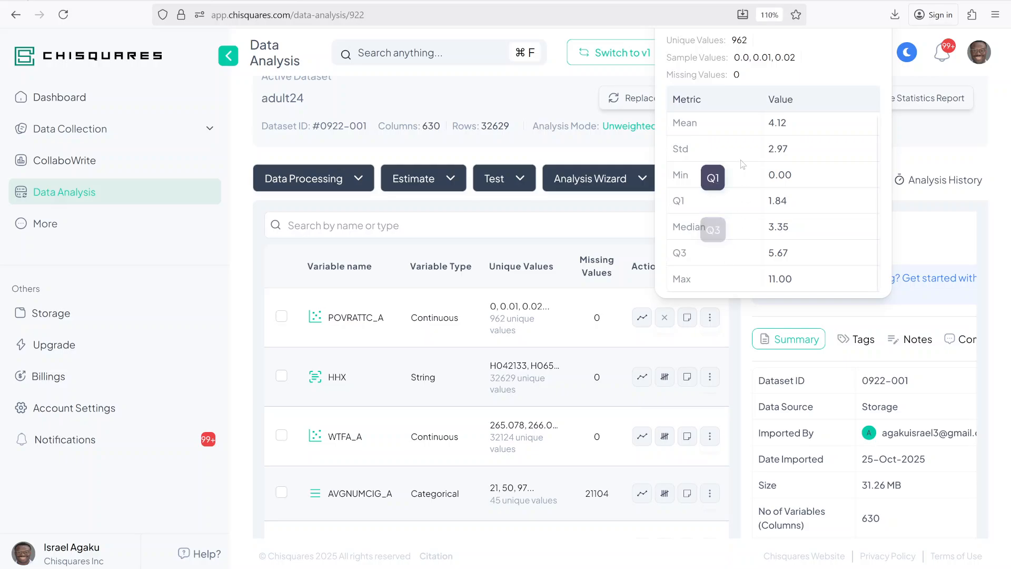
scroll(742, 160, up, 1)
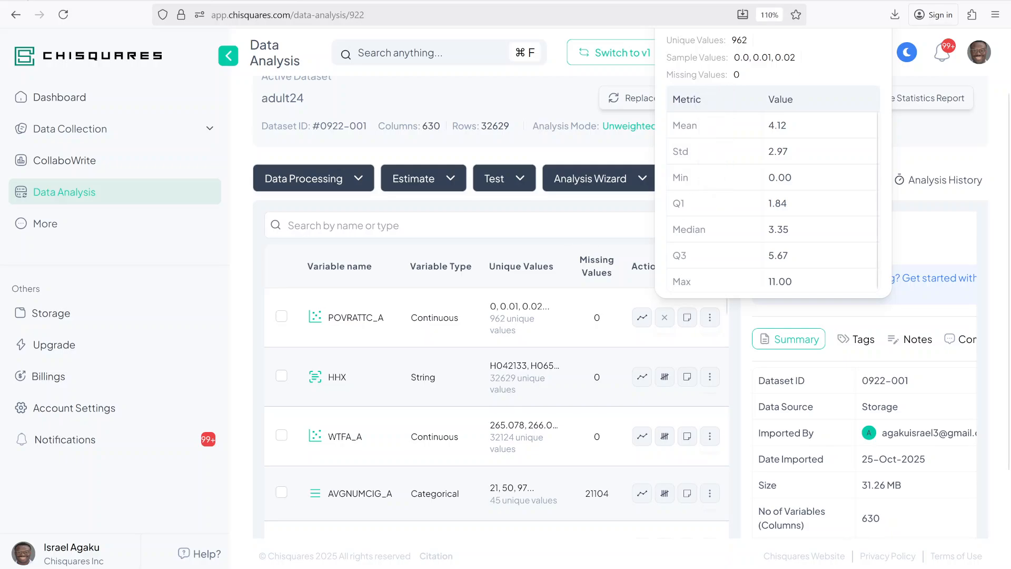
click(573, 103)
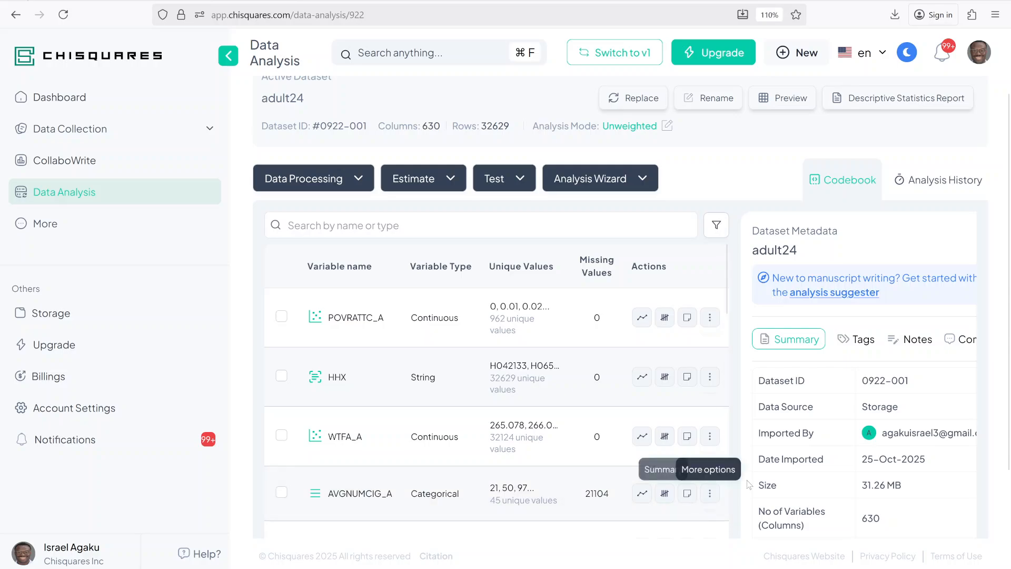
- Examine the value counts and percentages in the summary of AVGNUMCIG_A
click(665, 496)
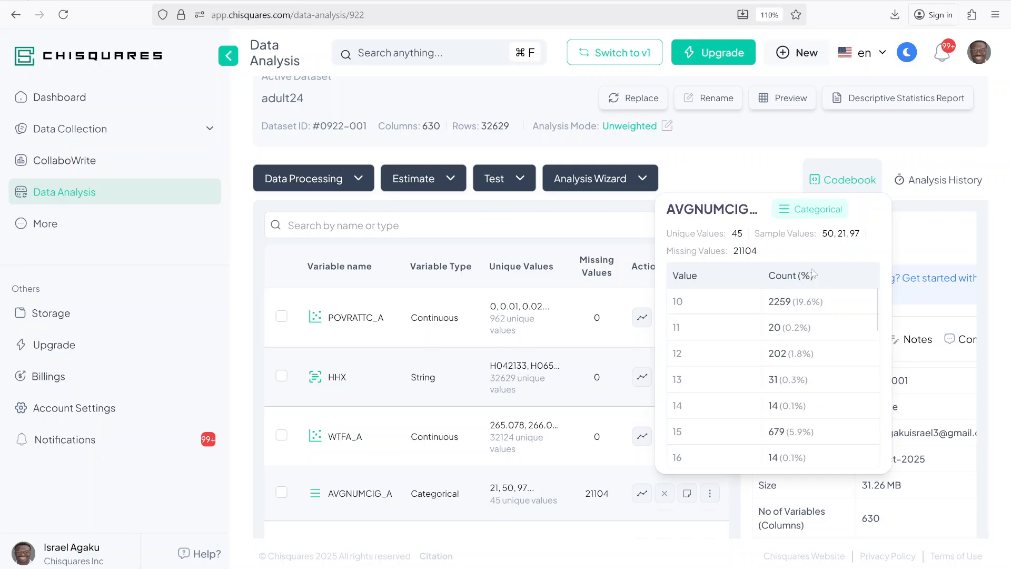
scroll(811, 369, down, 5)
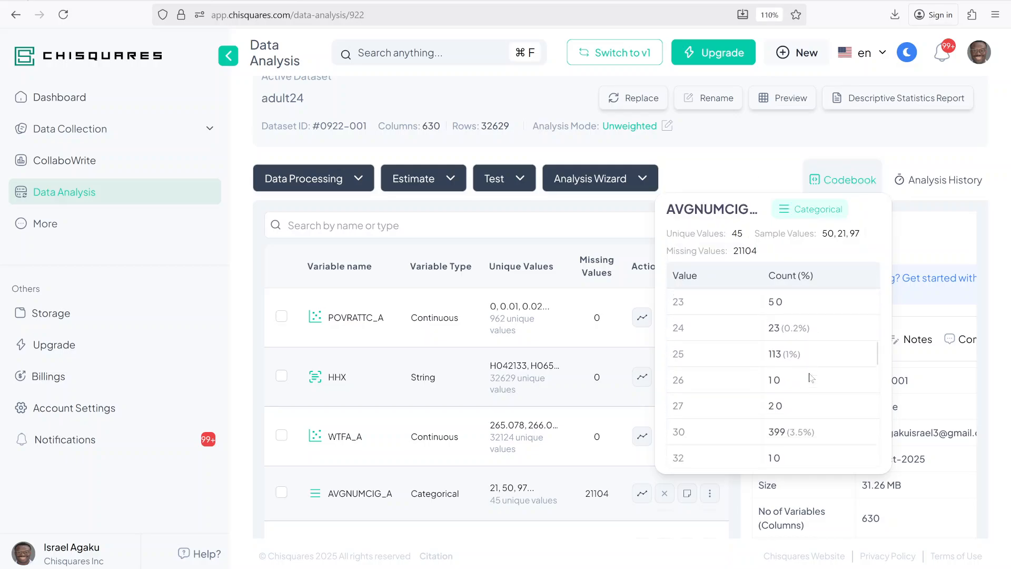
scroll(811, 377, down, 3)
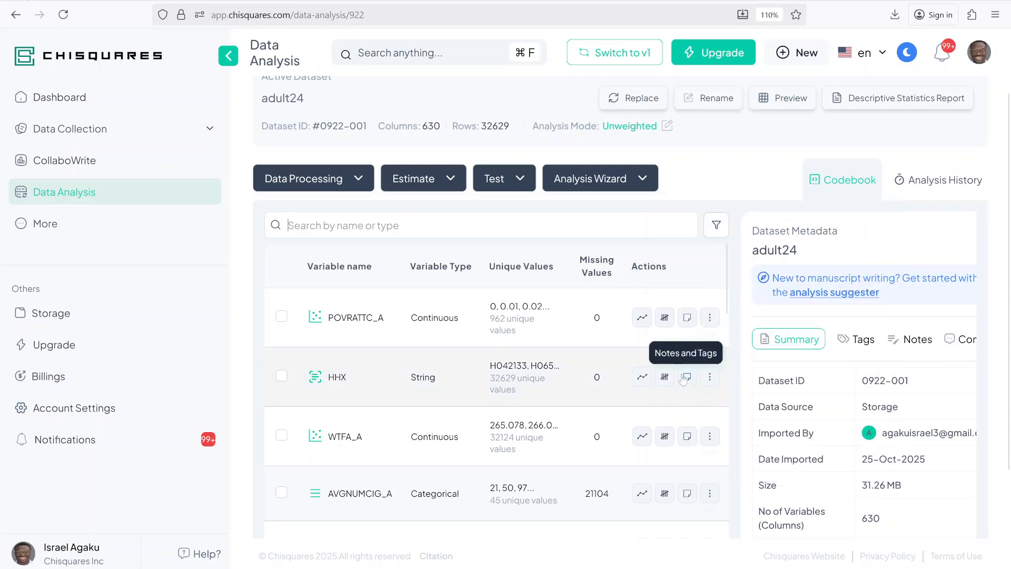
- View the tags and notes of WTFA_A, open a blank note form for it and close it without saving
click(687, 437)
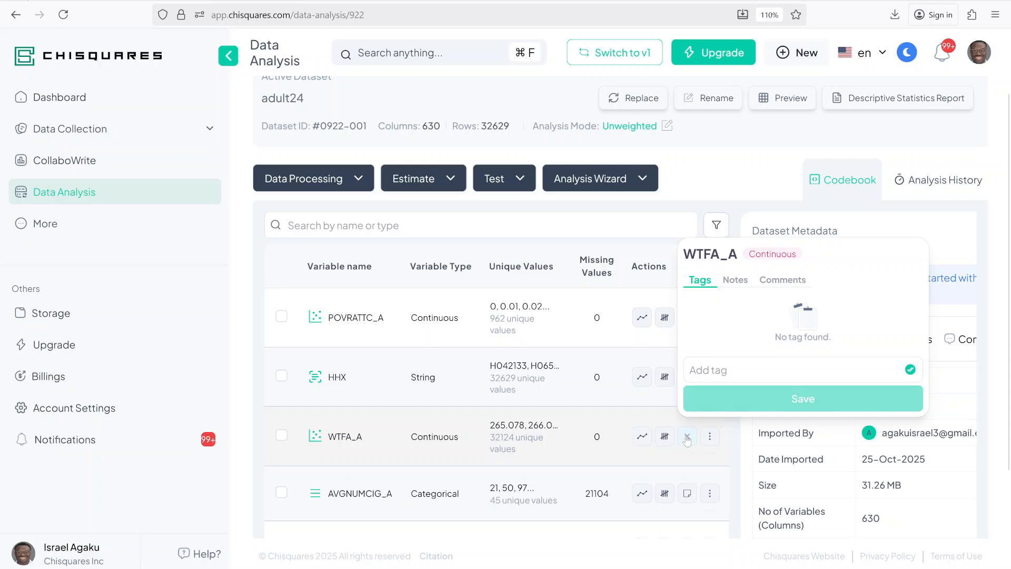
click(736, 281)
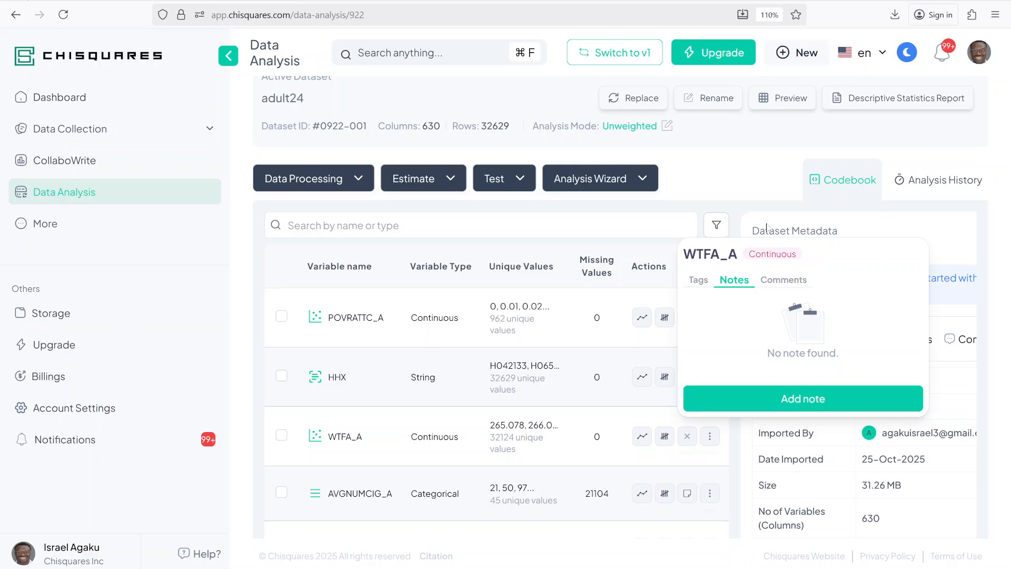
click(826, 398)
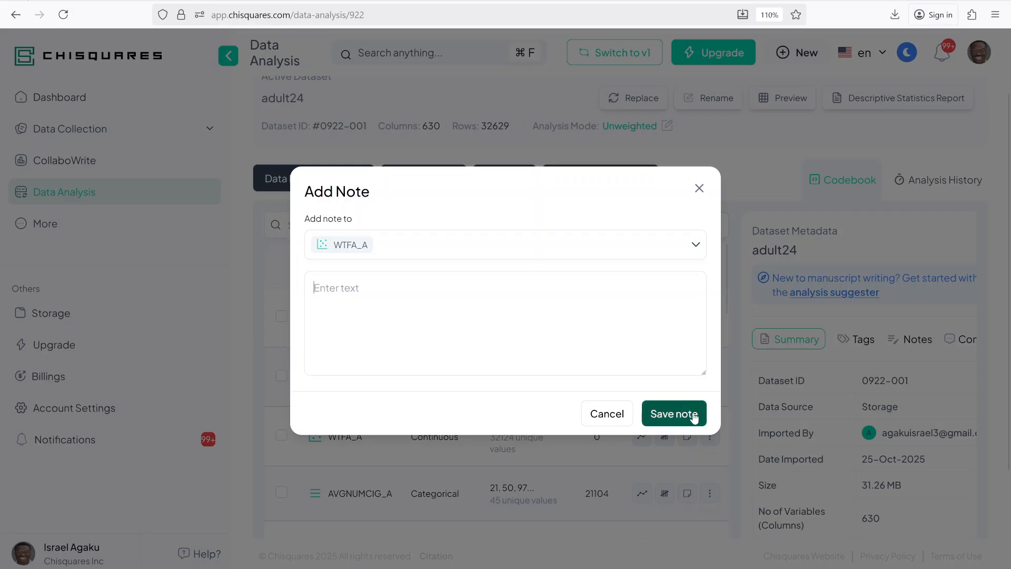
click(699, 189)
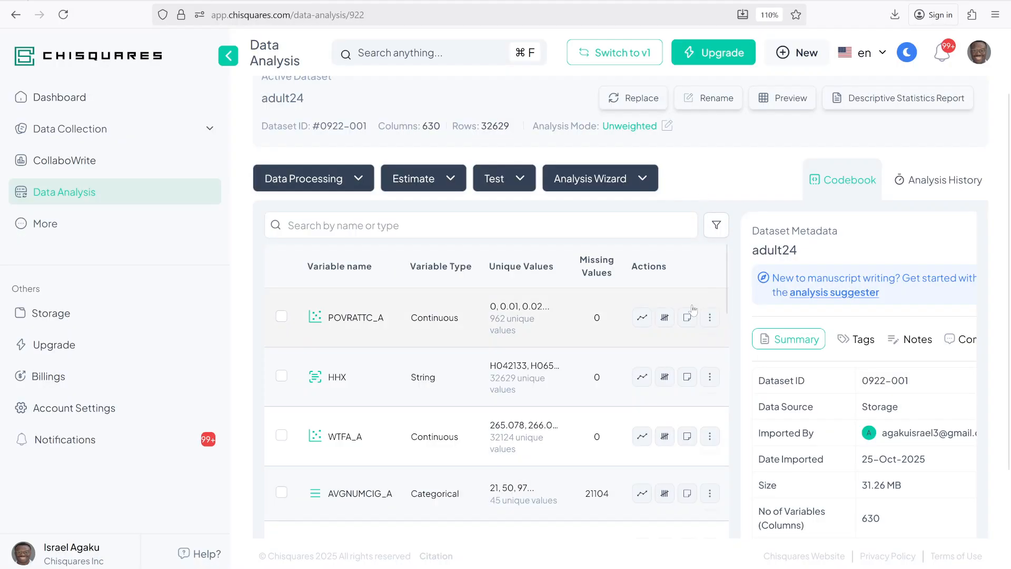
- Rename the variable WTFA_A to "weight"
scroll(552, 356, down, 2)
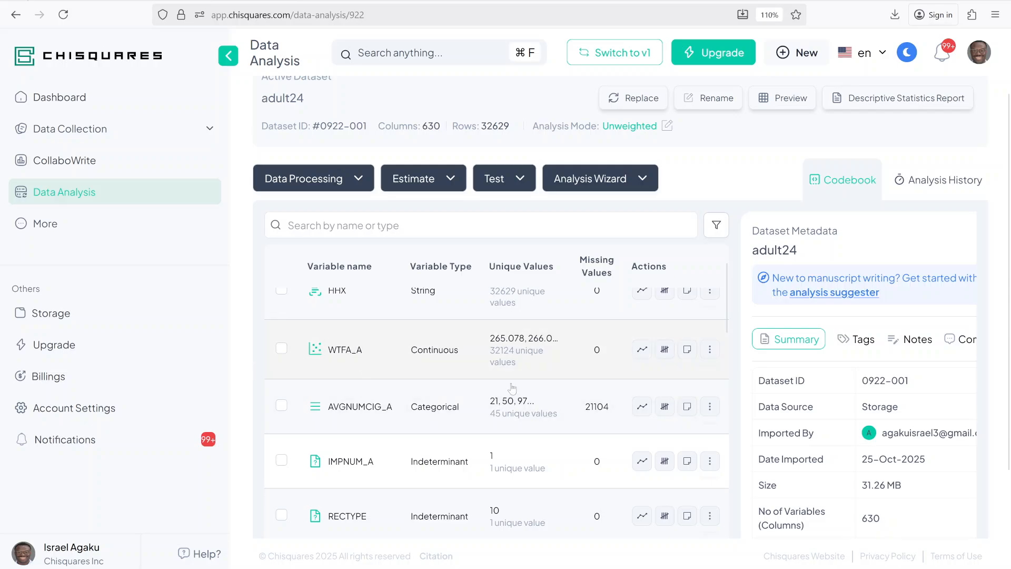
click(708, 349)
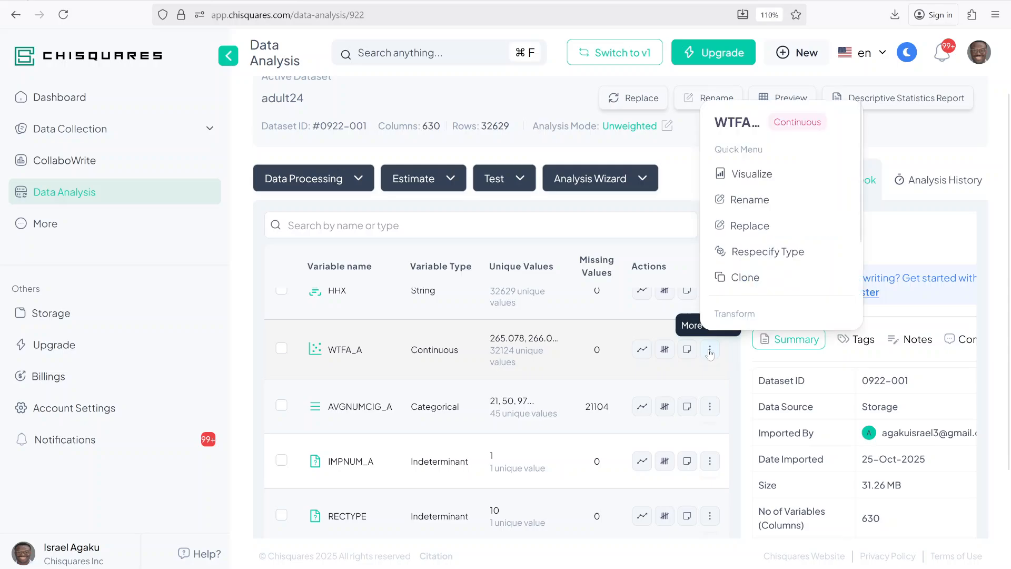
click(758, 202)
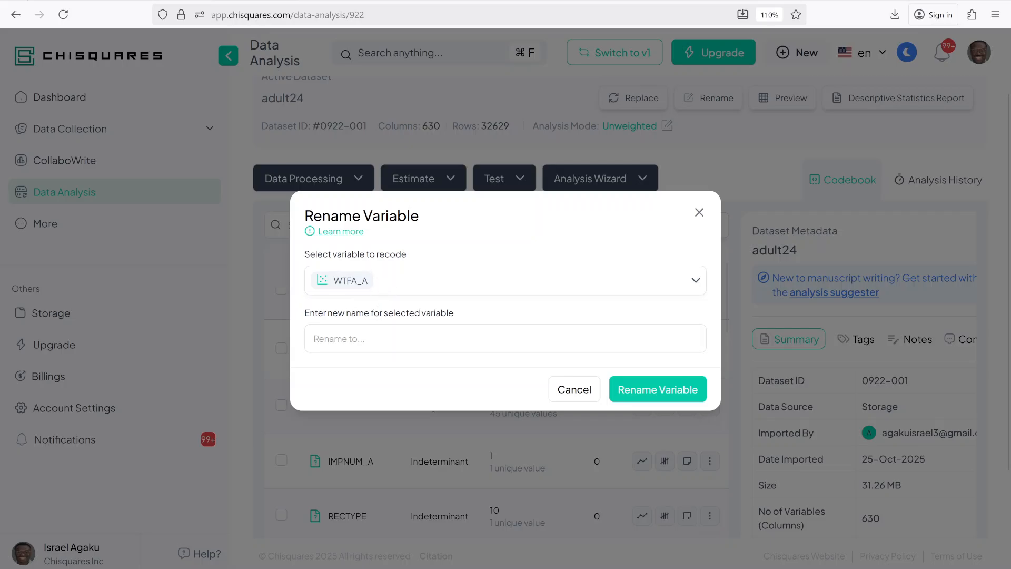
click(387, 338)
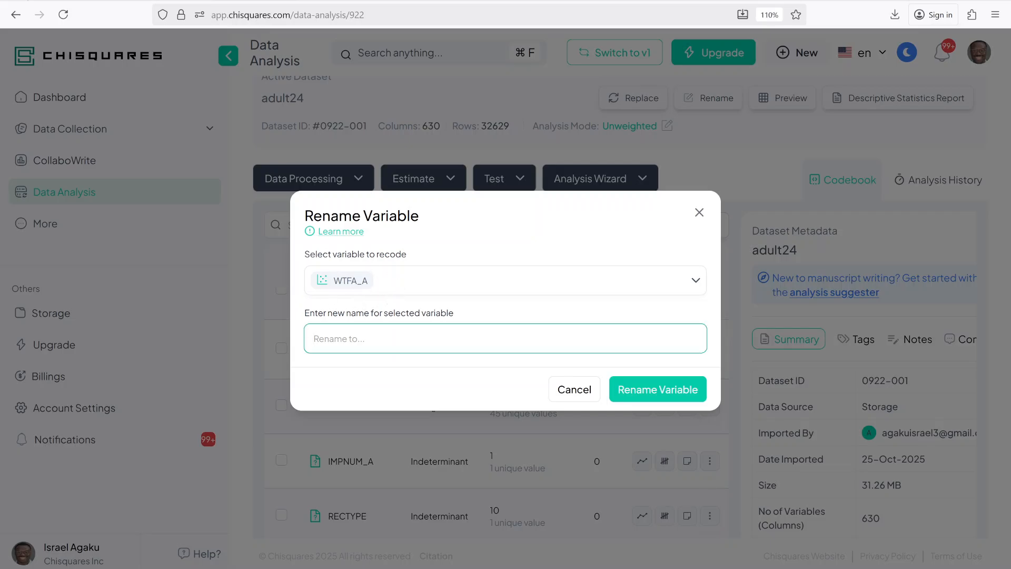
text(weight)
click(658, 392)
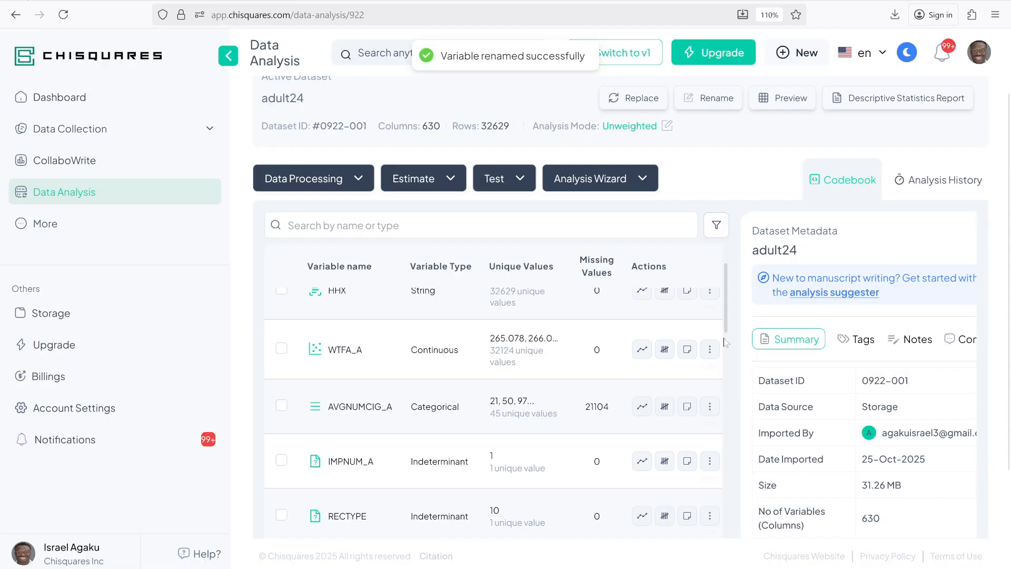
scroll(614, 348, down, 2)
scroll(380, 390, up, 2)
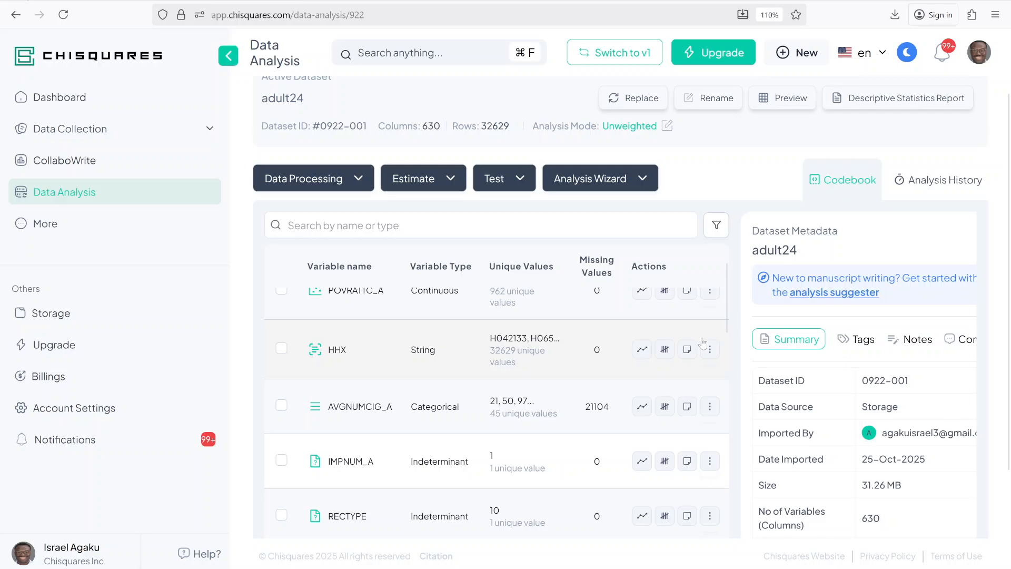
- Review the analysis history of the adult24 dataset, looking through its logged runs and activities
scroll(703, 342, up, 2)
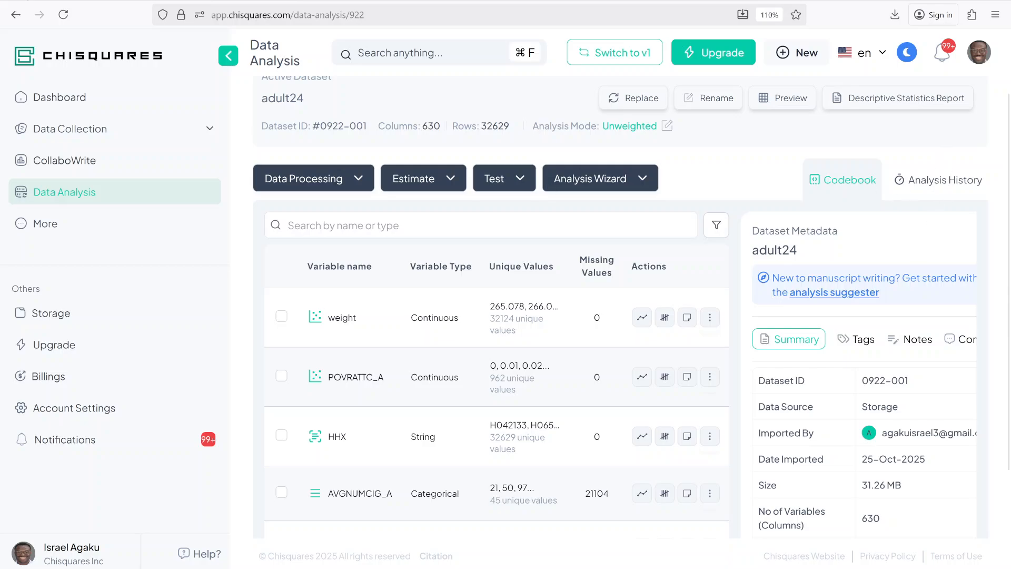
click(939, 182)
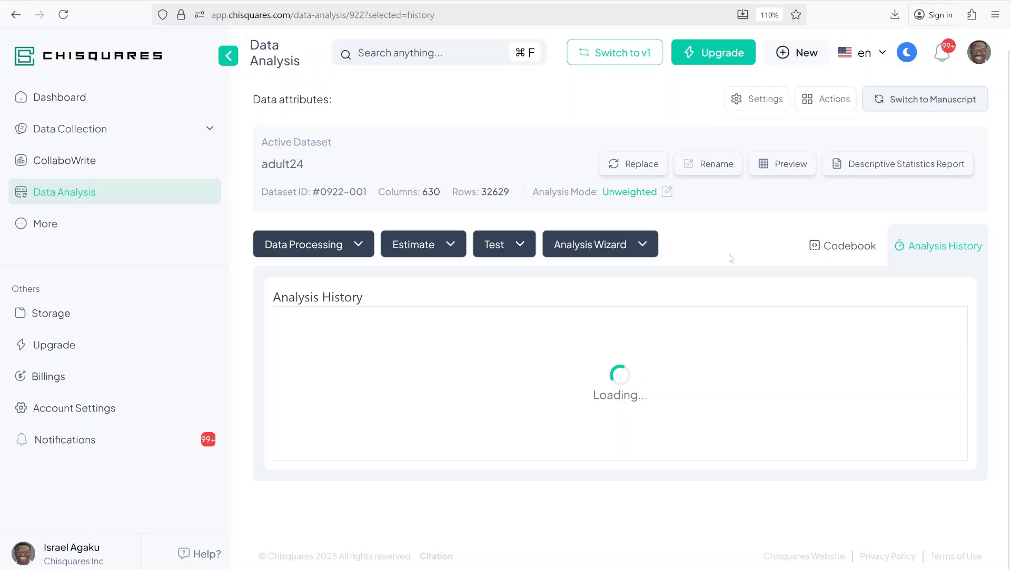
scroll(547, 348, down, 3)
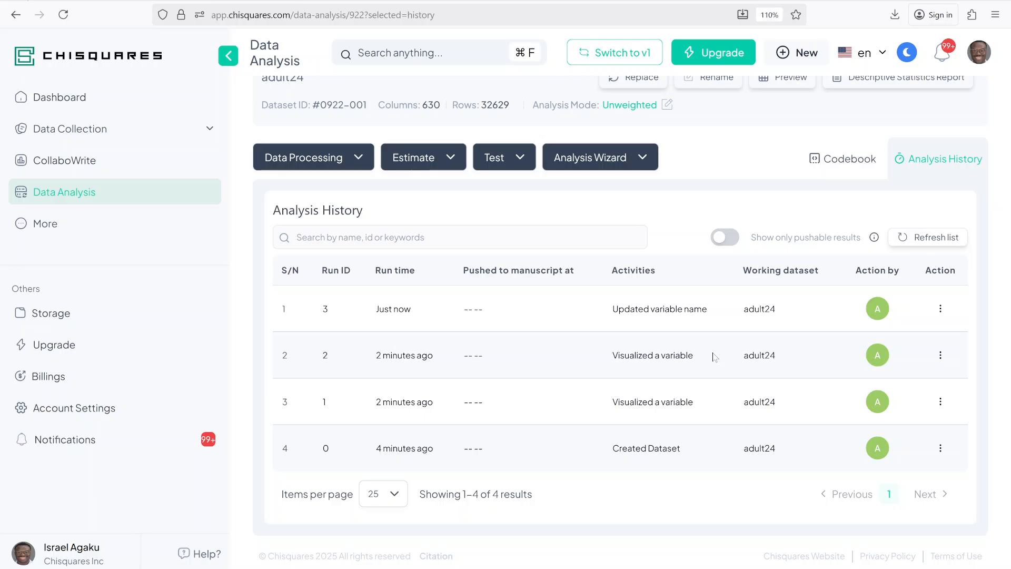
scroll(822, 227, up, 3)
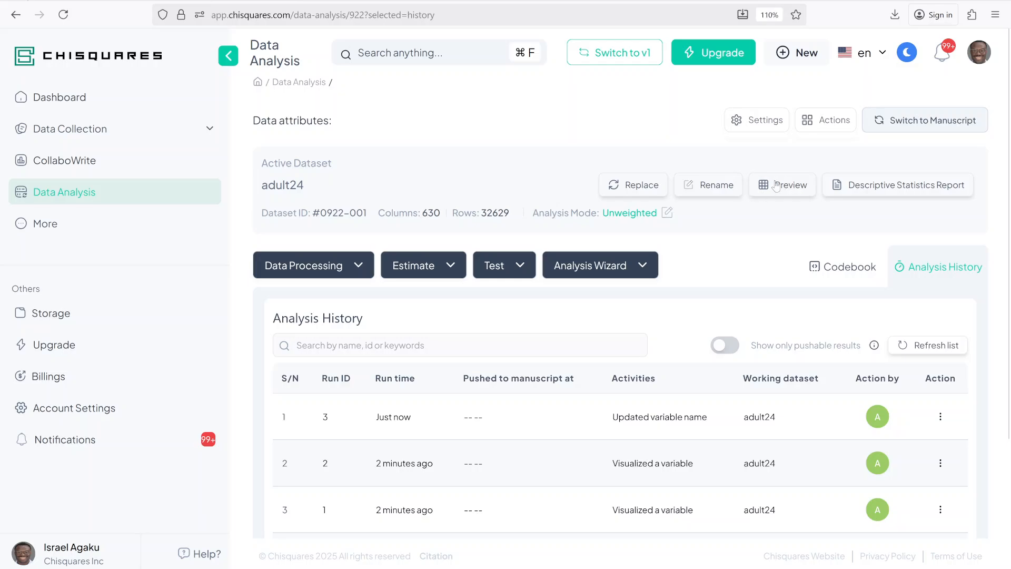
- Preview the rows of the adult24 dataset, view its column and row filter options, and close the preview without filtering
click(775, 189)
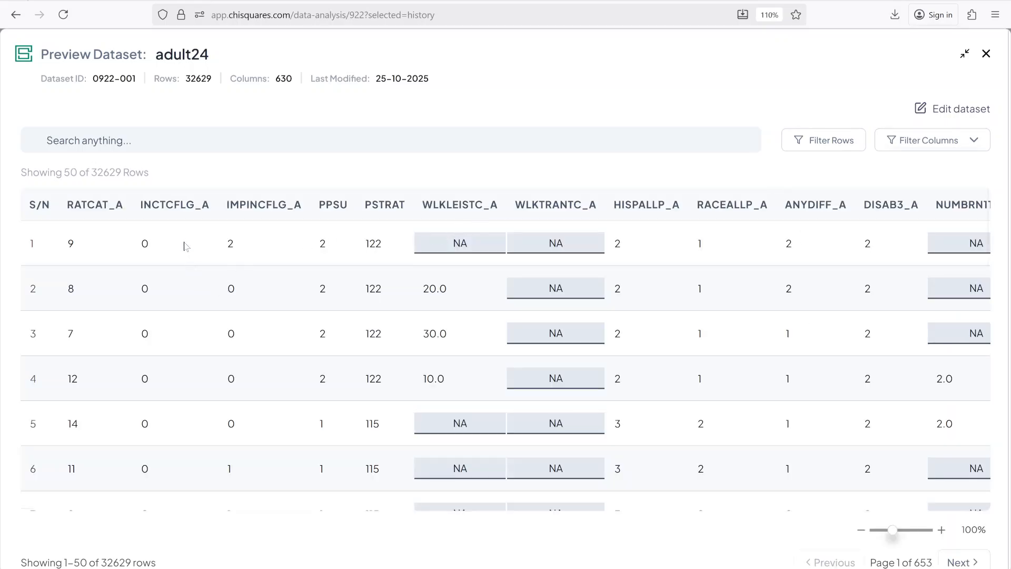
scroll(230, 342, down, 4)
scroll(236, 269, up, 1)
scroll(505, 358, up, 1)
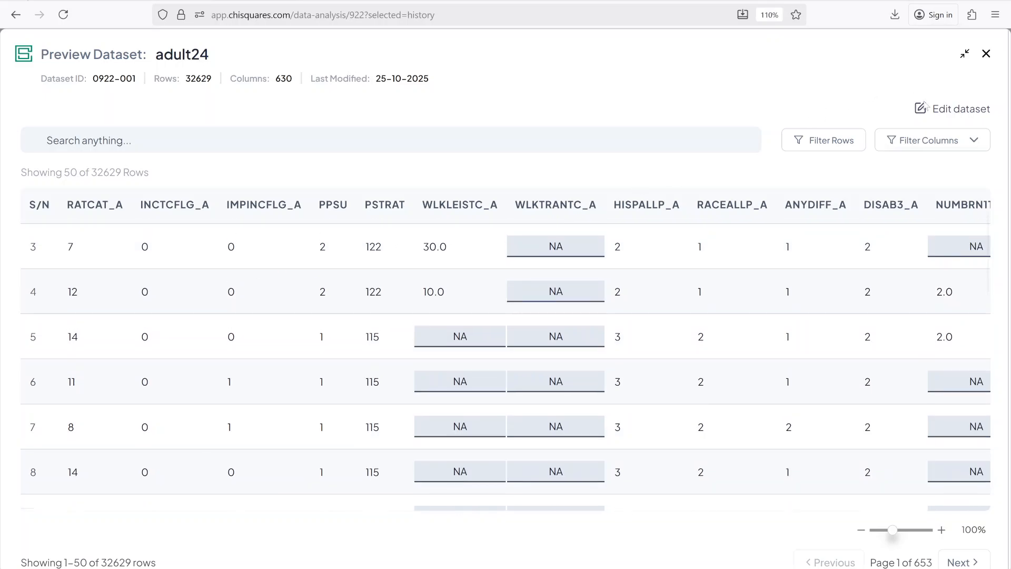
click(937, 141)
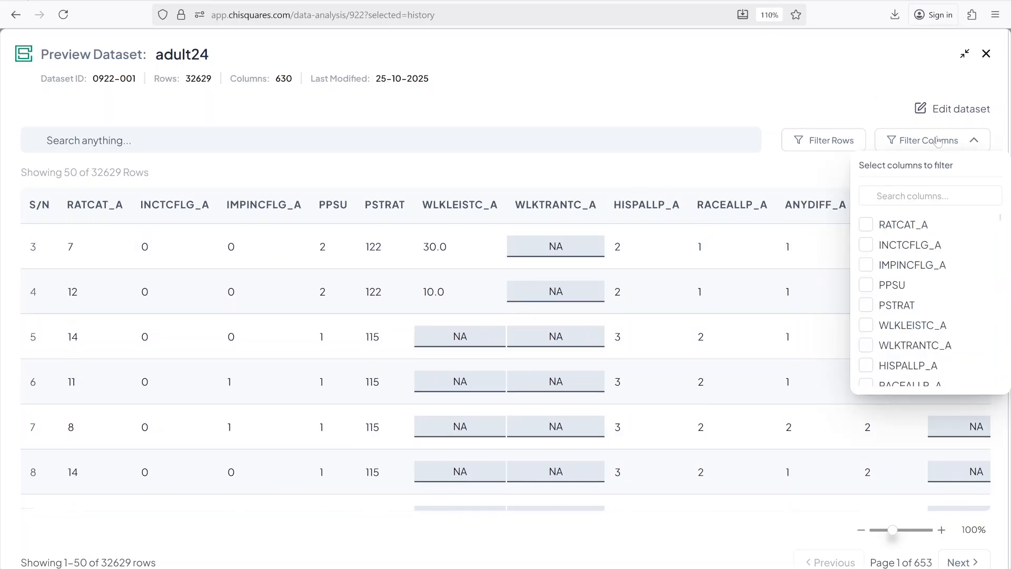
click(831, 141)
click(984, 54)
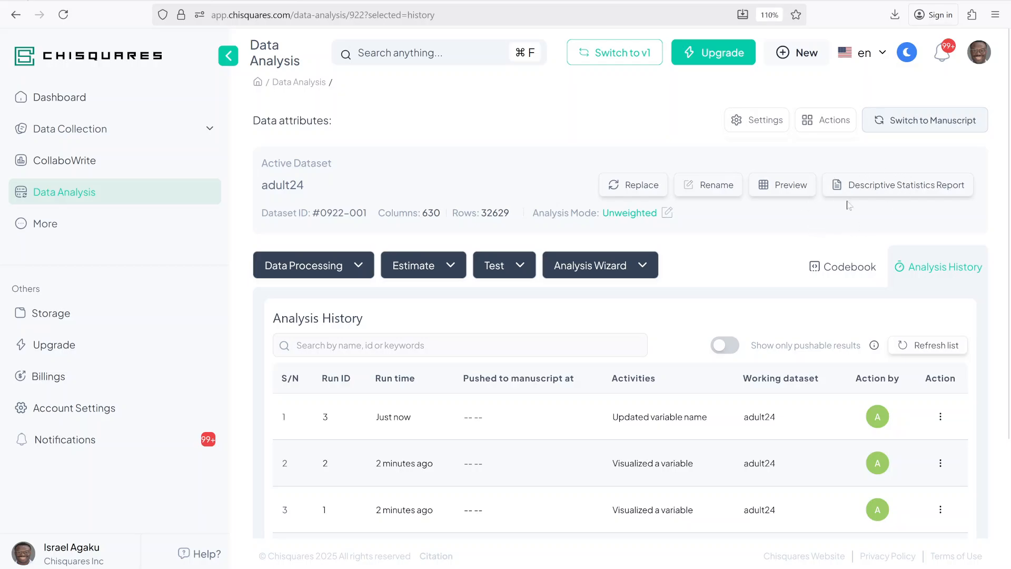
- Open the descriptive statistics report for adult24, examine the RATCAT_A and INCTCFLG_A summaries, and close it without downloading
click(913, 191)
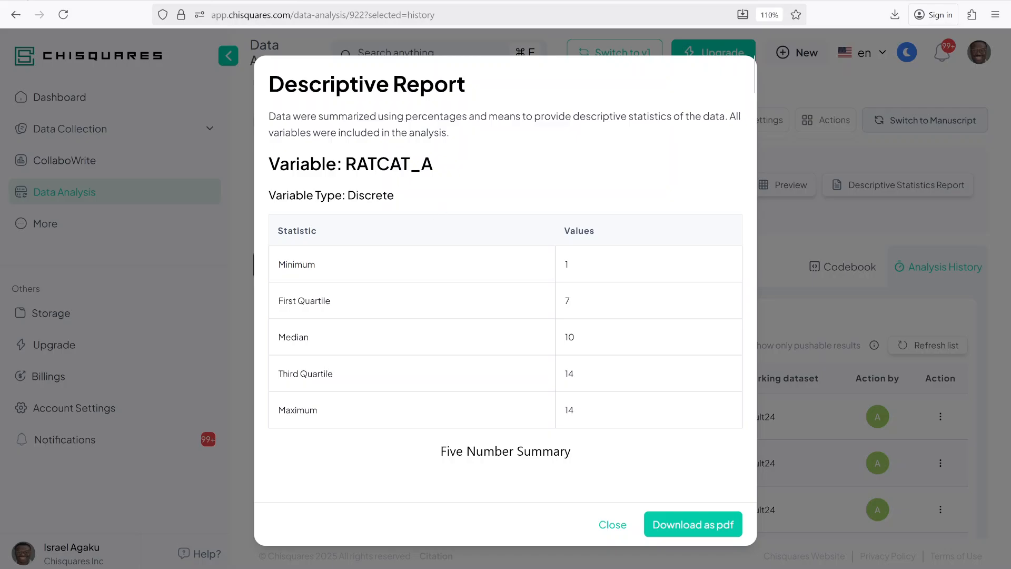
scroll(396, 187, down, 12)
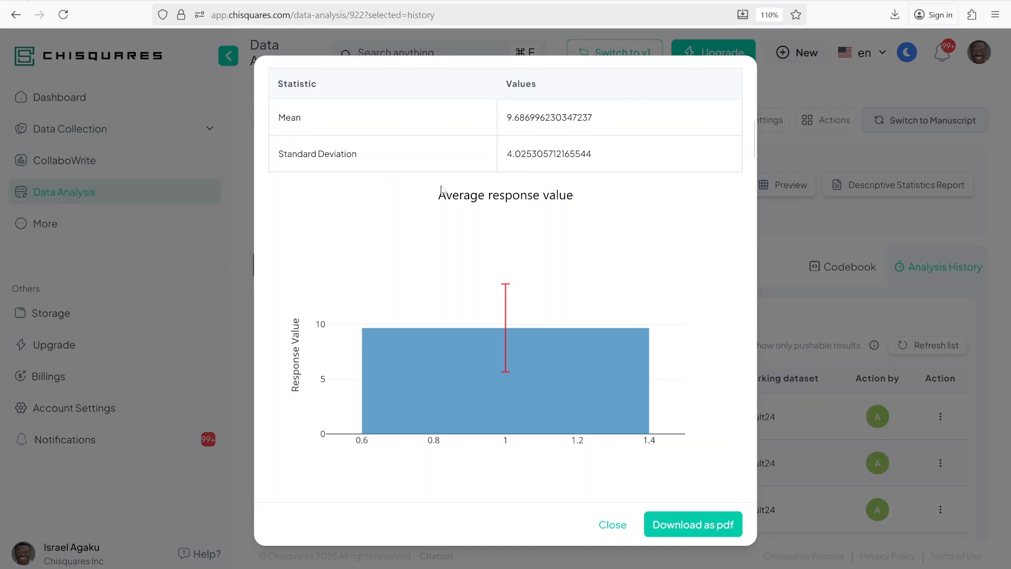
scroll(441, 187, down, 7)
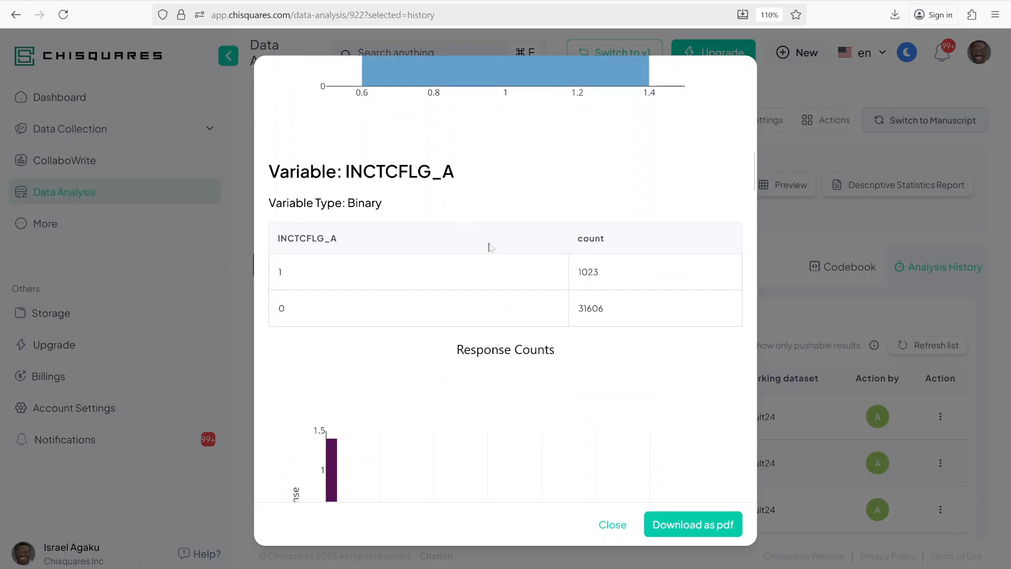
scroll(632, 308, down, 3)
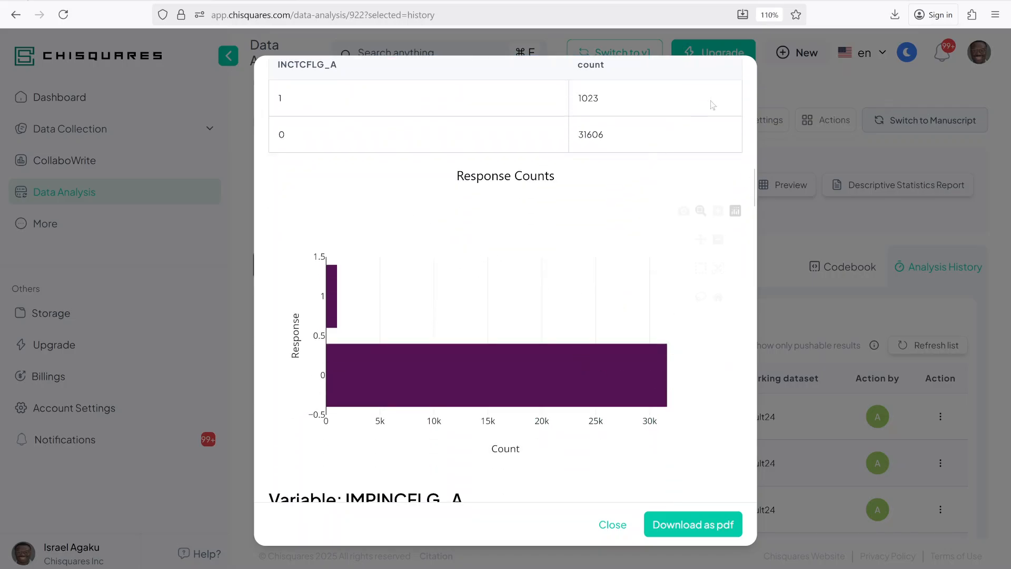
click(612, 525)
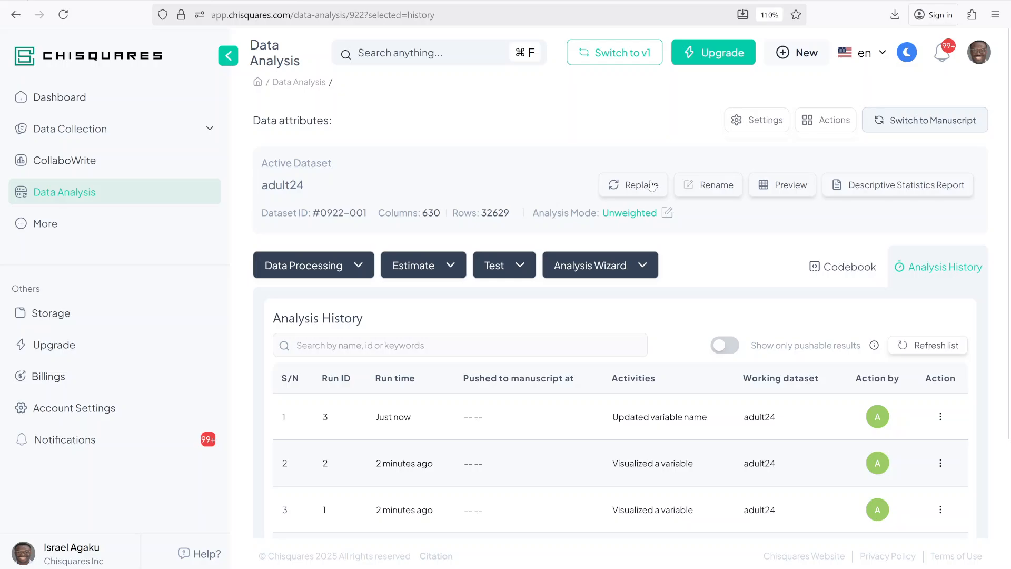
- View the file formats available for exporting the project's data
click(832, 125)
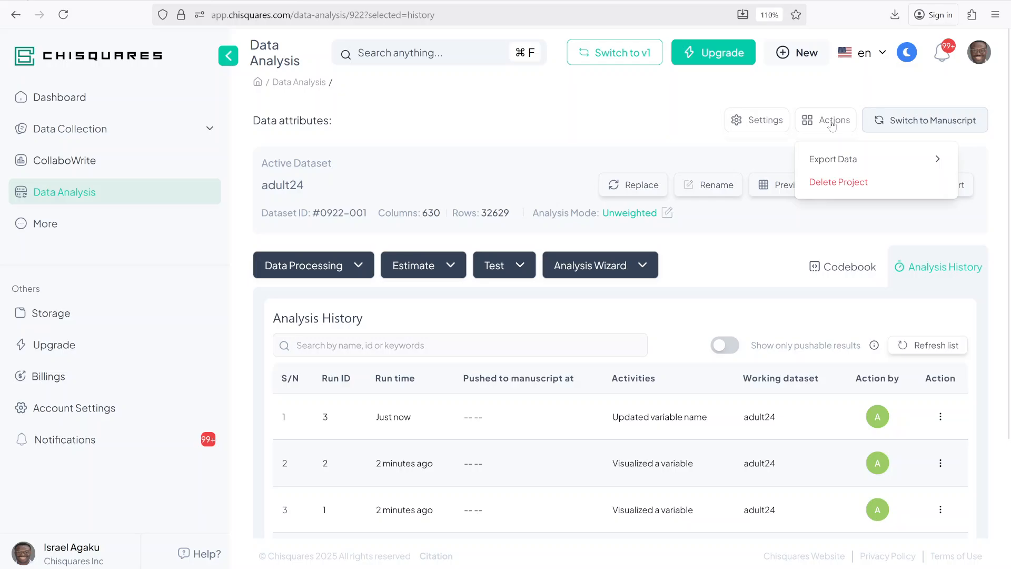
mouse_move(834, 168)
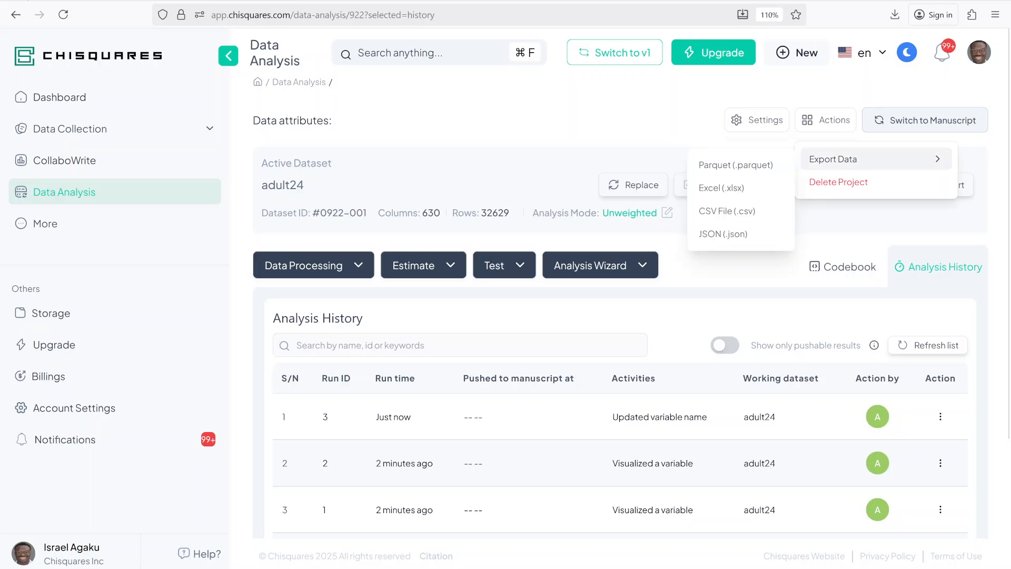